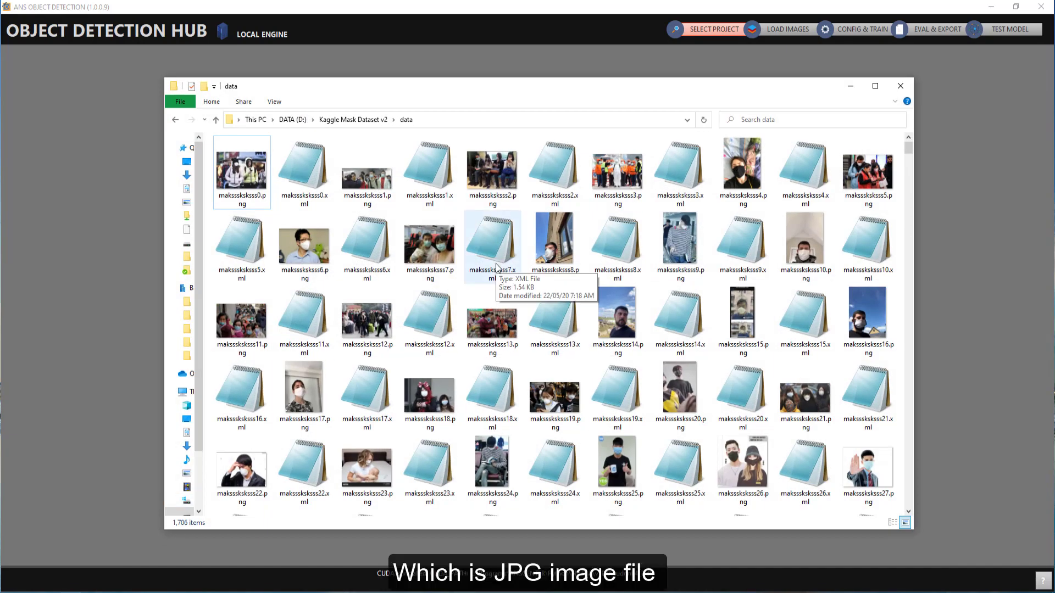
Step: Browse the dataset's data folder of paired PNG images and XML label files, then minimise the folder window
scroll(497, 267, down, 3)
scroll(497, 268, down, 3)
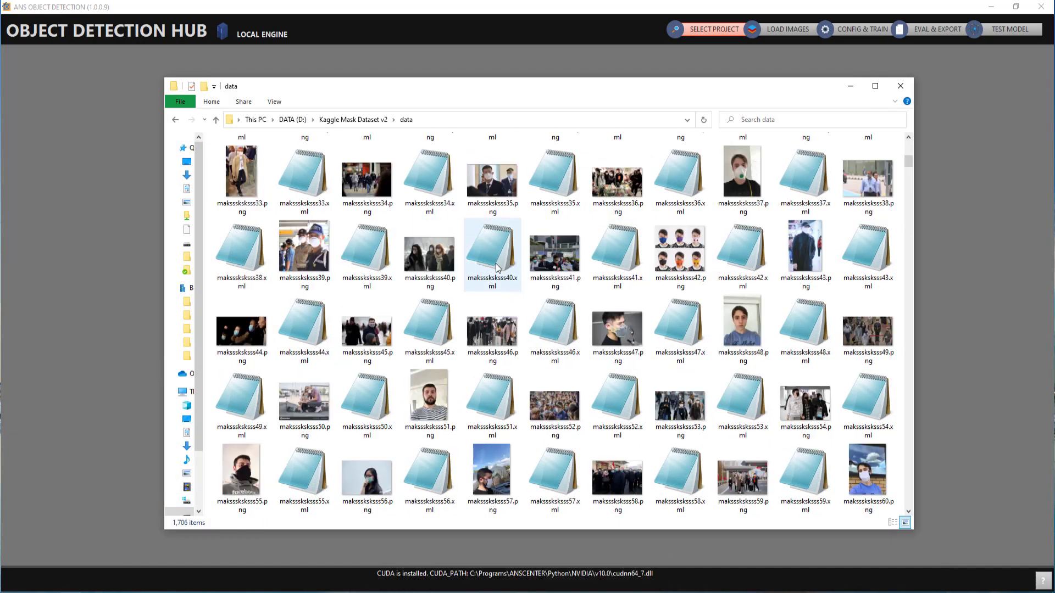
scroll(496, 267, down, 3)
scroll(497, 267, down, 3)
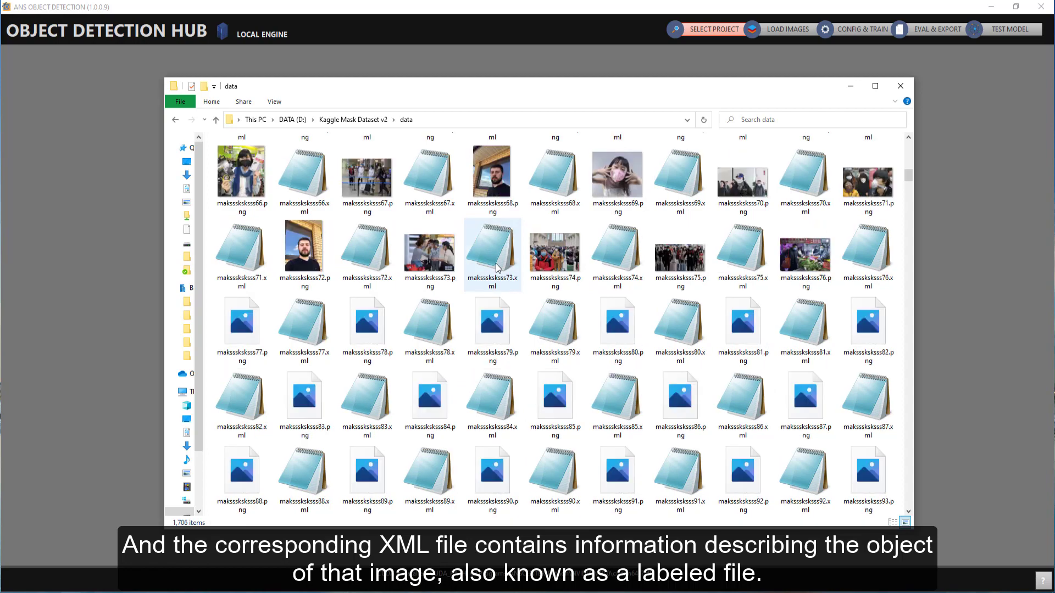
scroll(496, 267, down, 3)
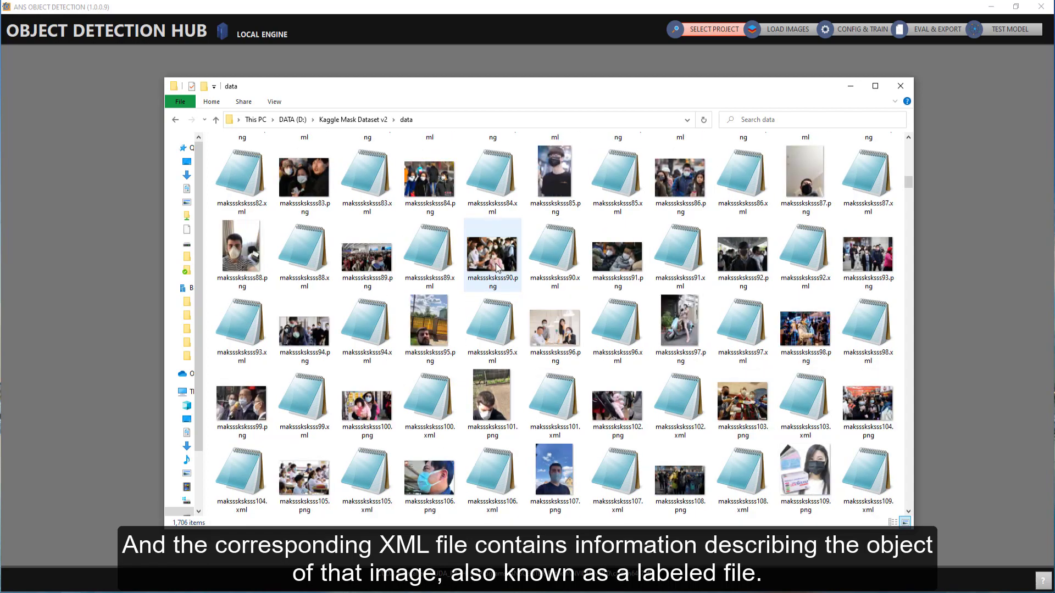
scroll(497, 268, down, 3)
scroll(497, 268, down, 15)
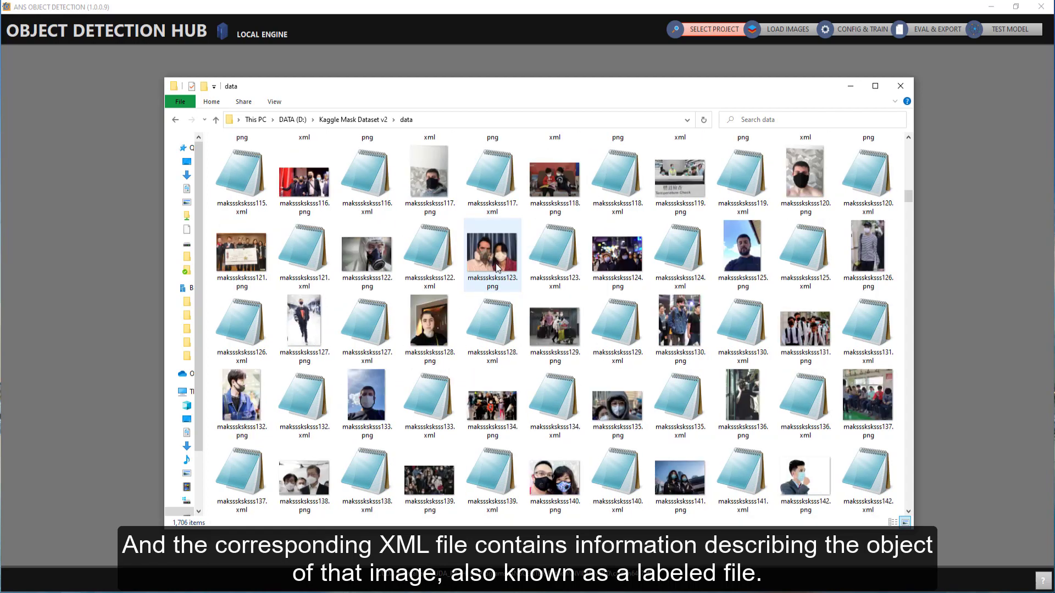
scroll(496, 268, down, 9)
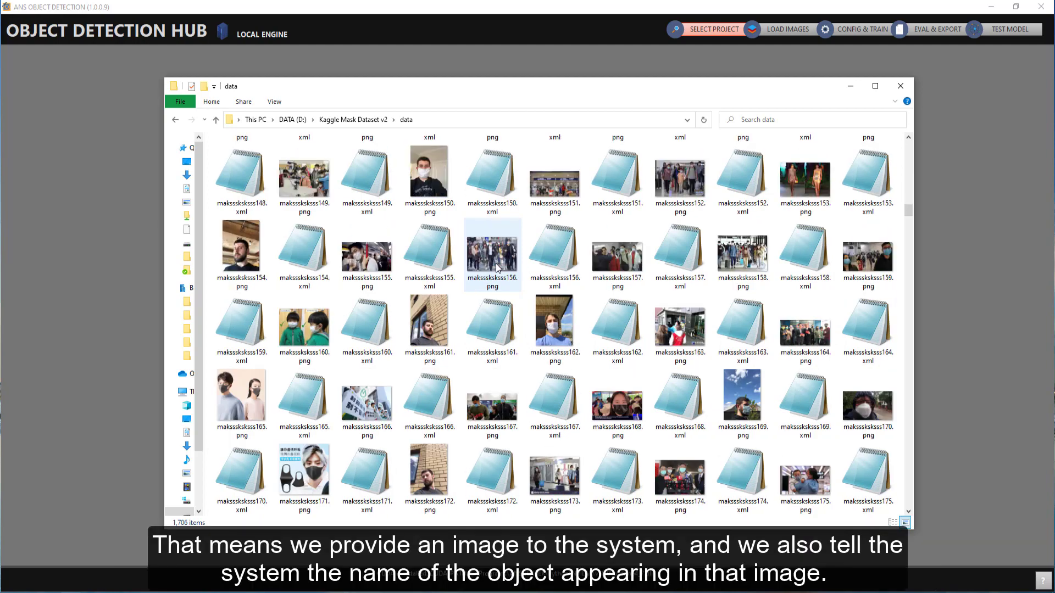
scroll(496, 268, down, 9)
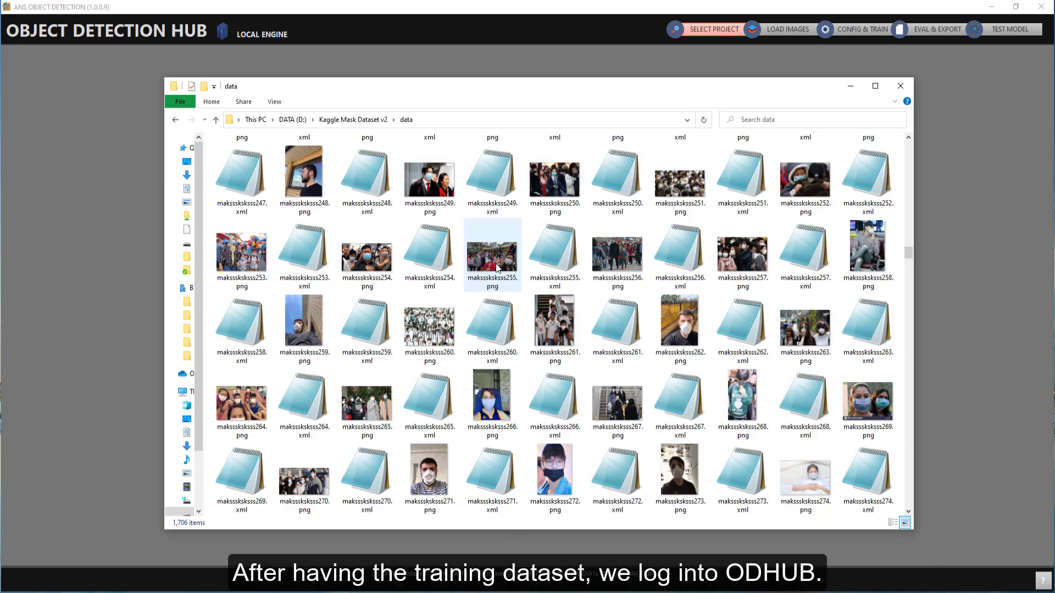
click(850, 86)
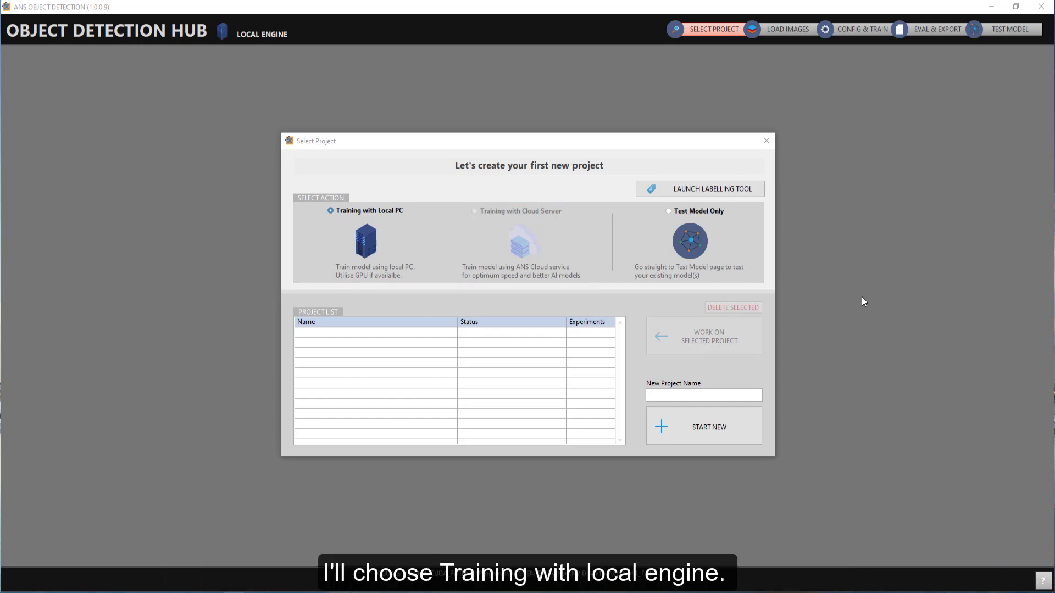
Step: Start a new local-PC training project named Mask Detection version 3.00
click(739, 395)
text(Mask D)
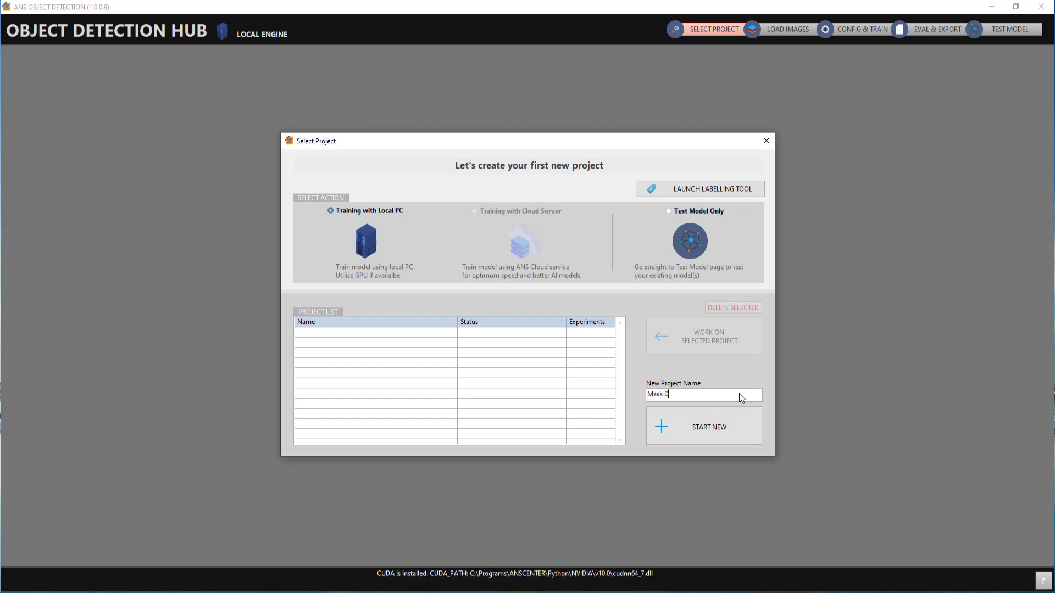
text(etection version 3.00)
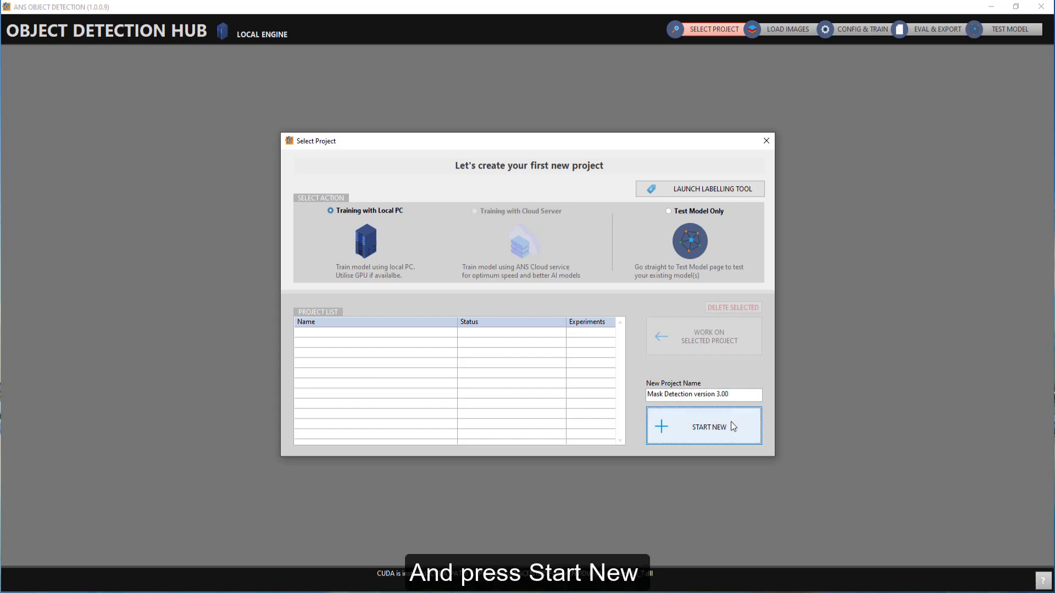
click(710, 427)
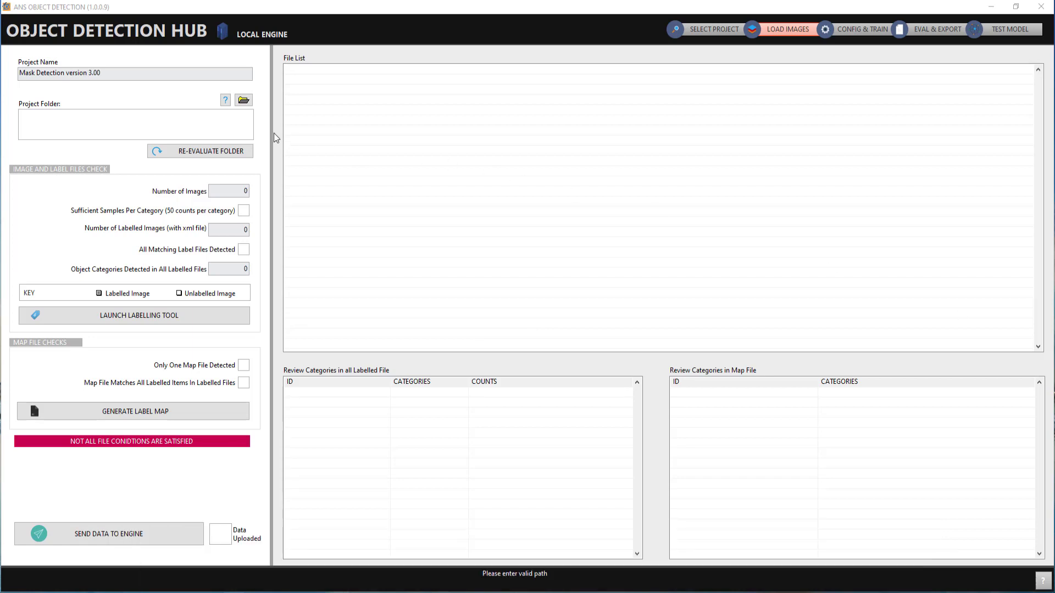
Step: Set the project folder to Kaggle Mask Dataset v2, the folder that contains the data folder
click(225, 101)
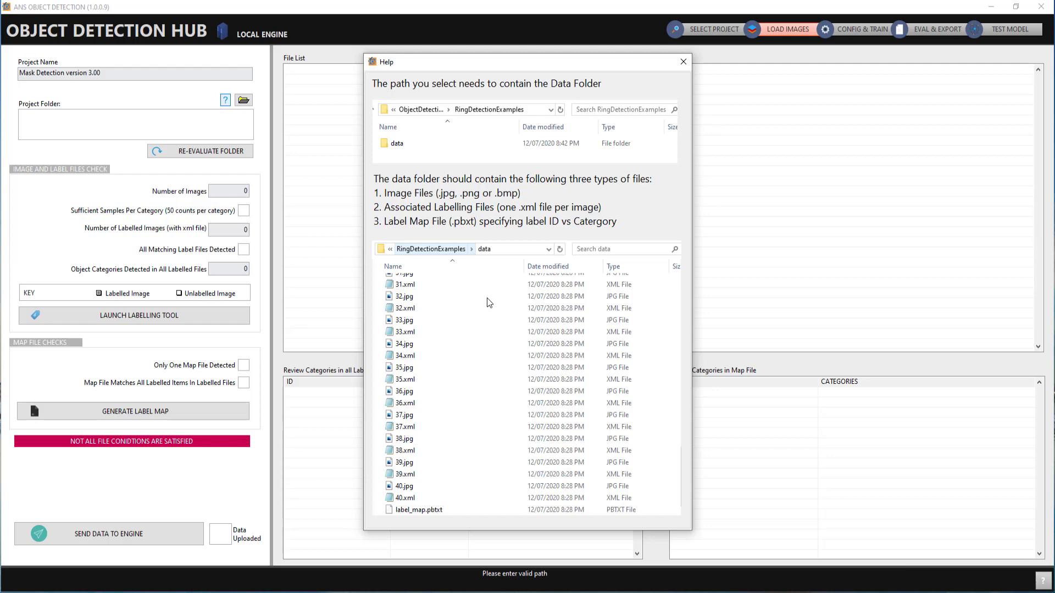
click(683, 62)
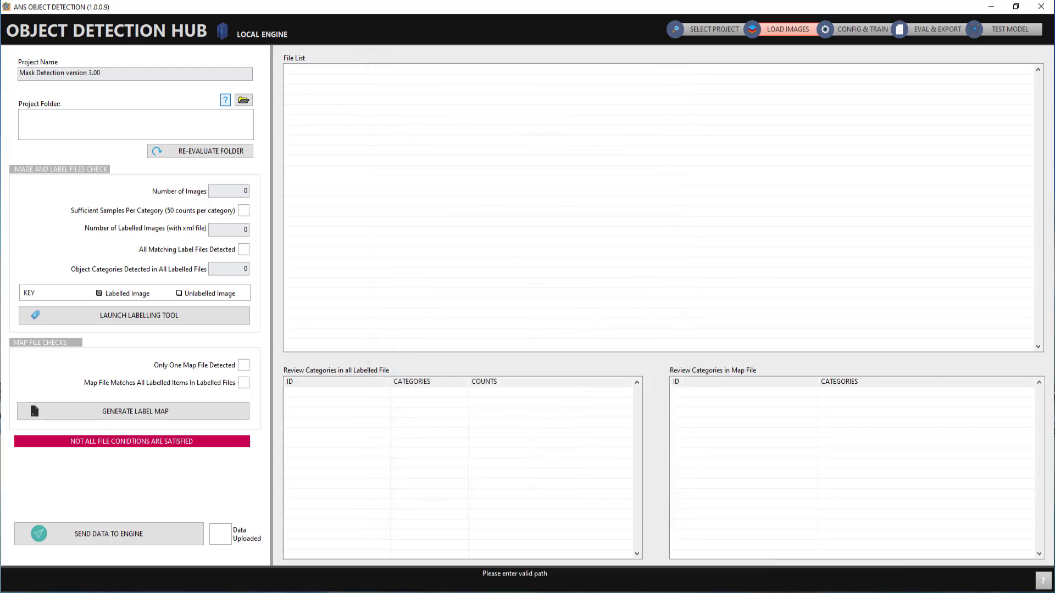
click(244, 100)
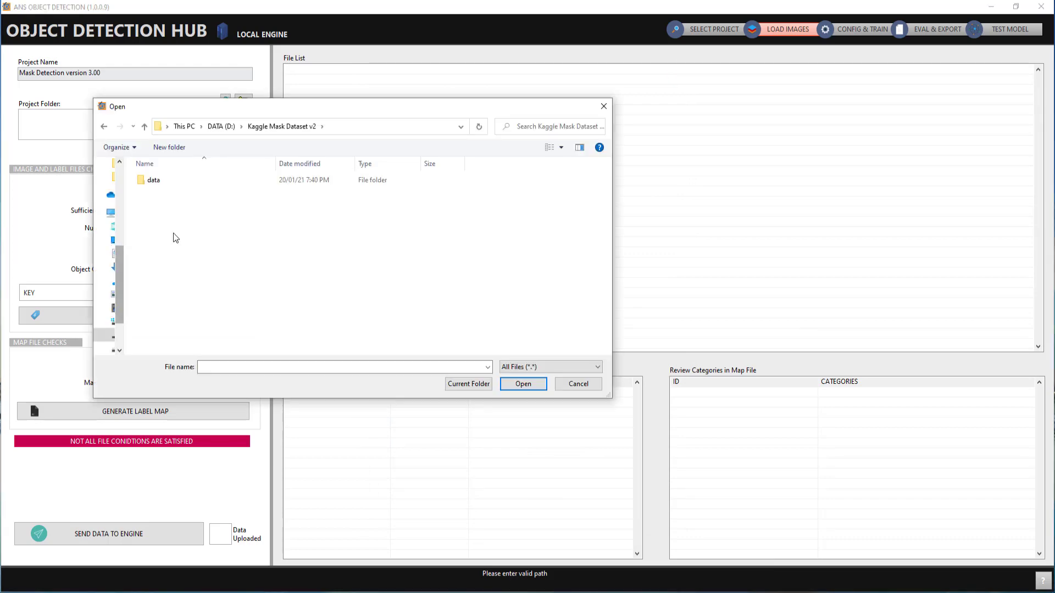
double_click(172, 181)
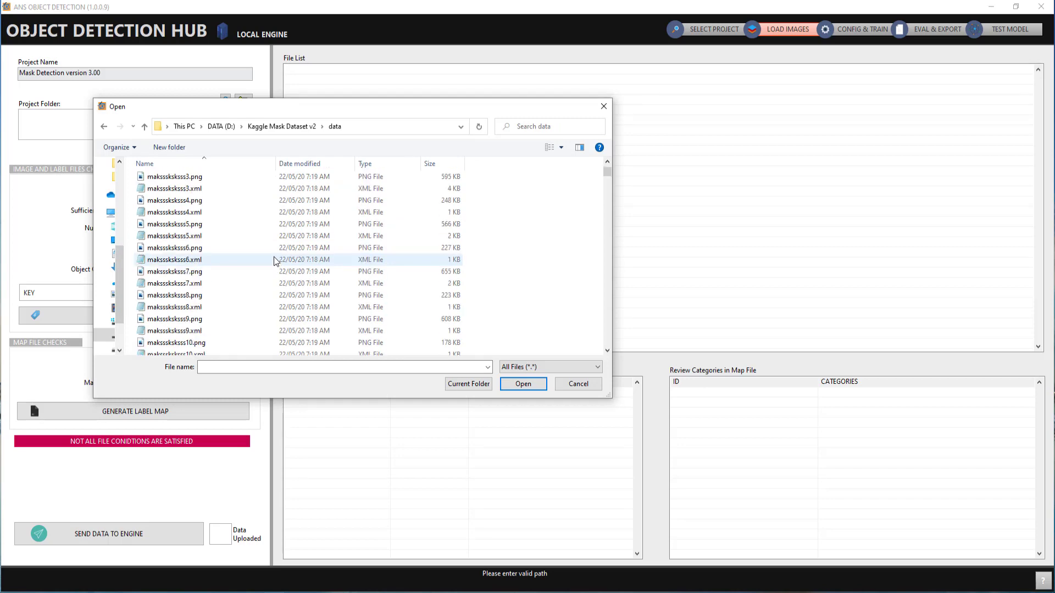
click(105, 130)
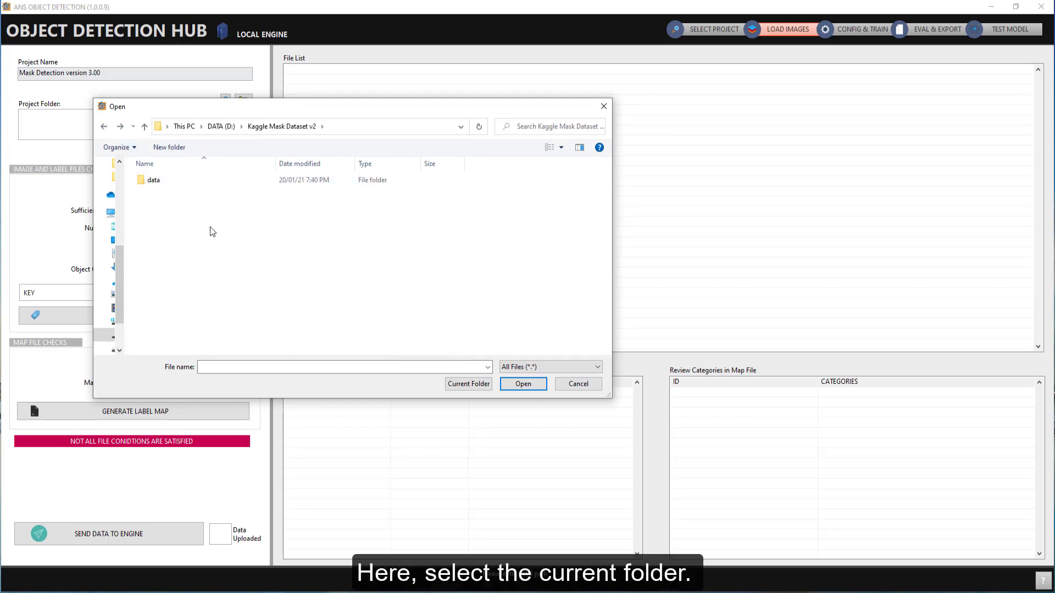
click(469, 385)
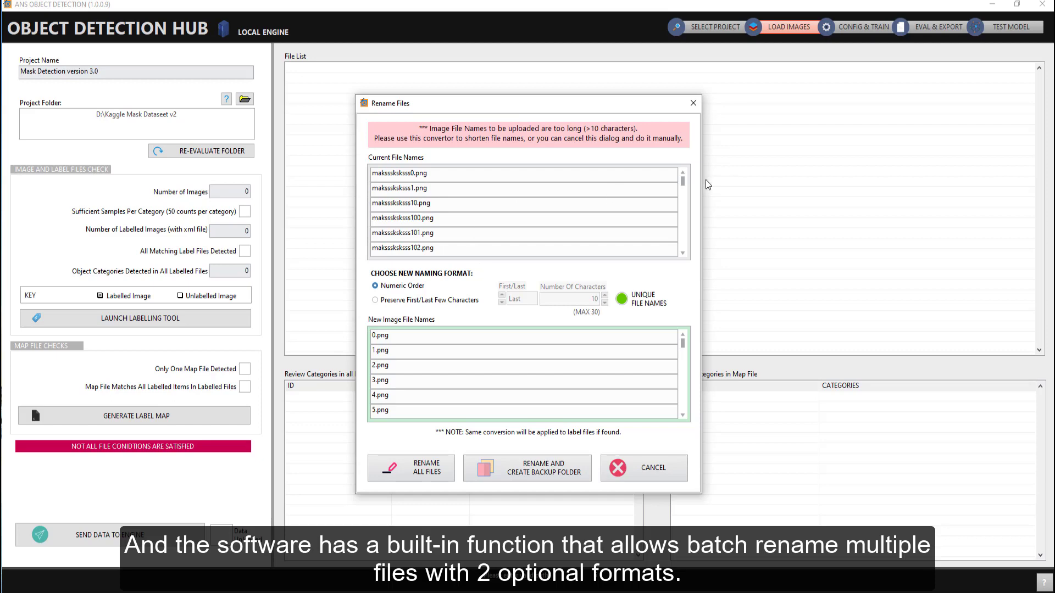
Step: Batch rename all files, preserving the last 10 characters of each file name
drag(685, 184, 684, 192)
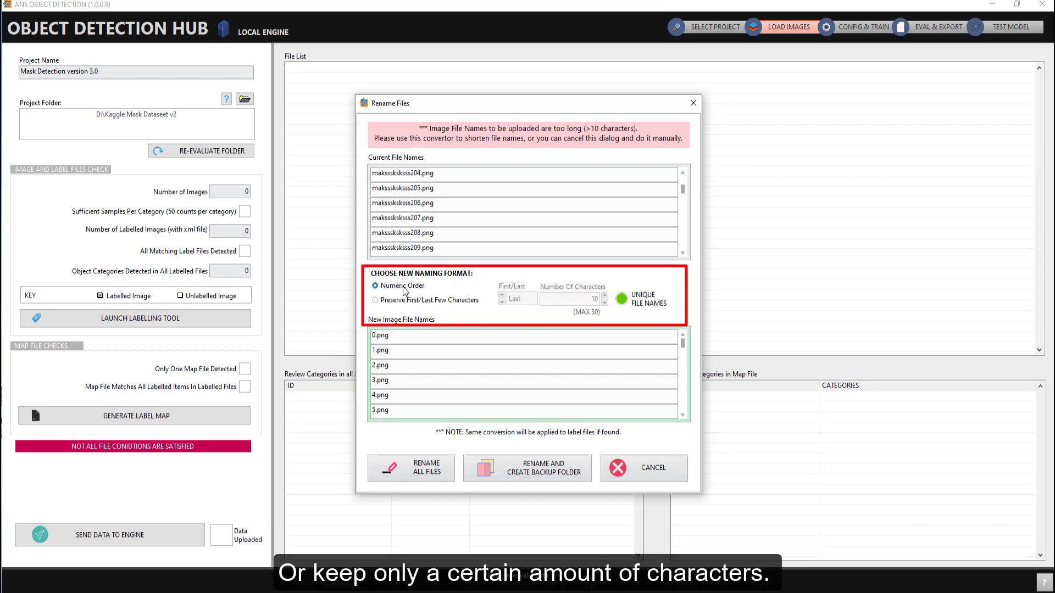
click(404, 301)
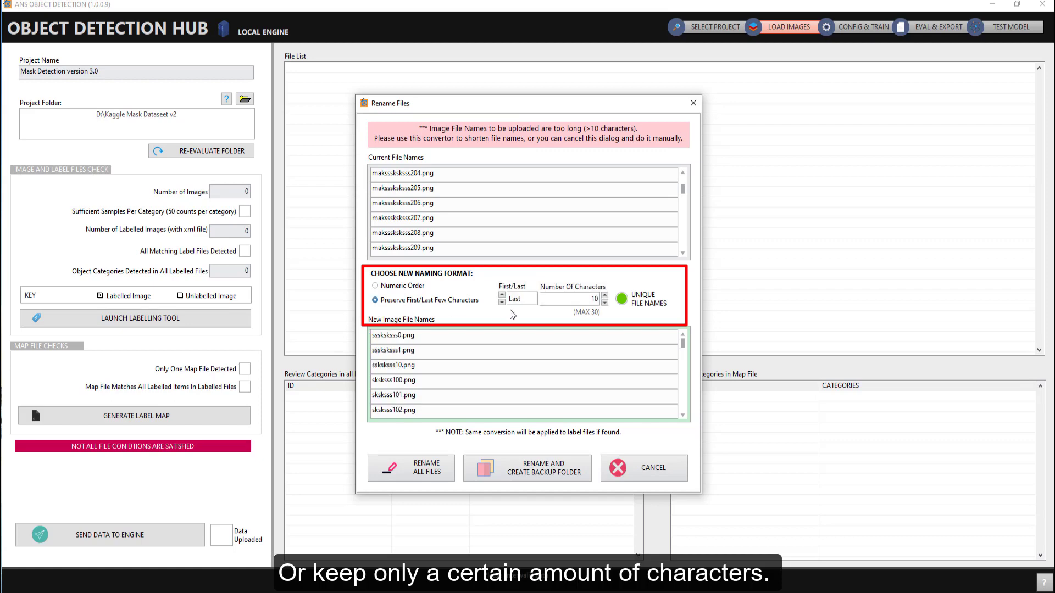
click(501, 301)
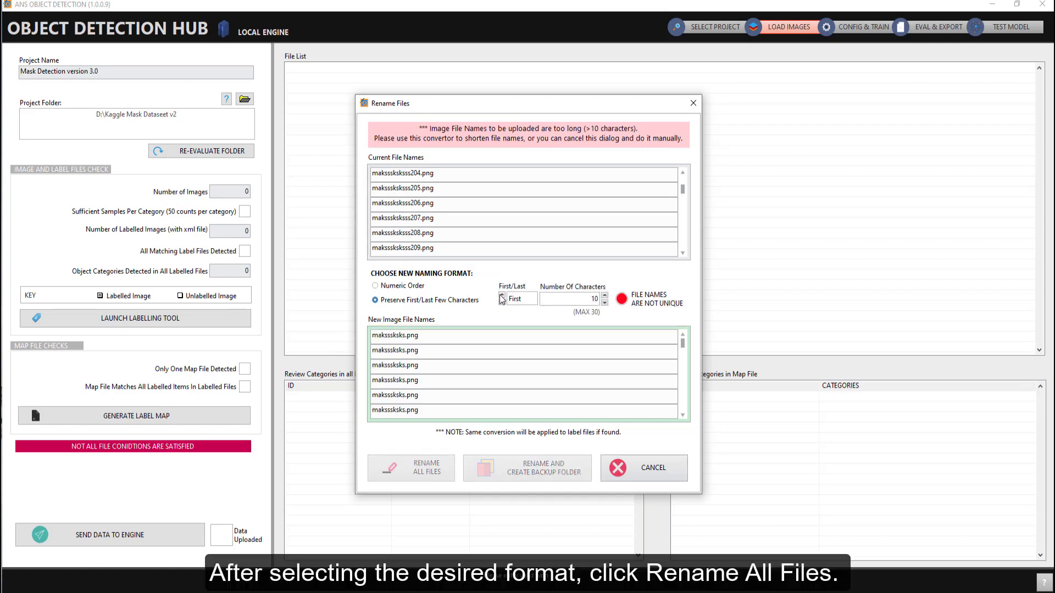
click(501, 297)
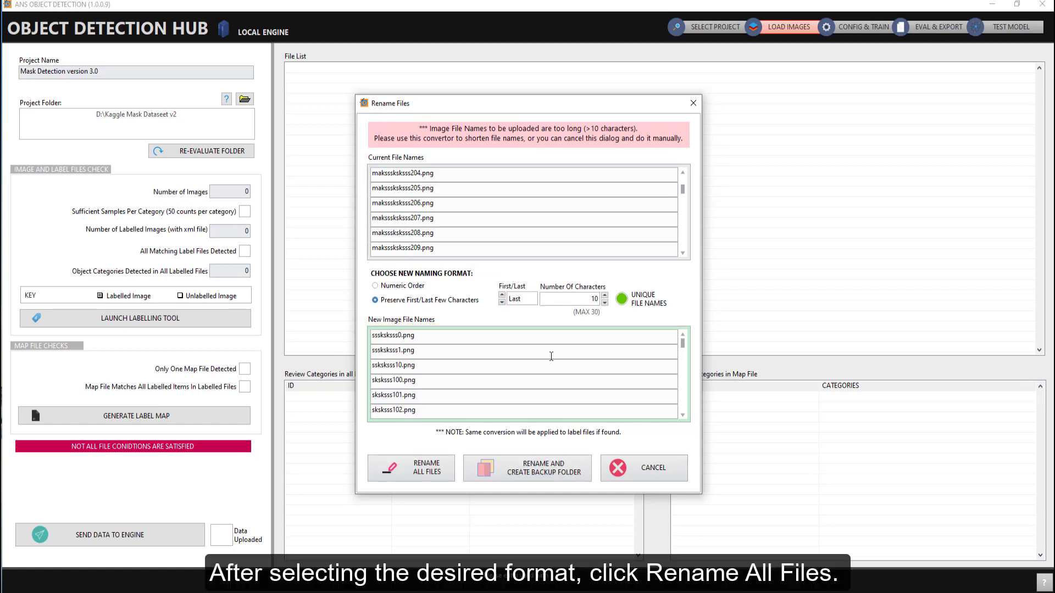
click(427, 467)
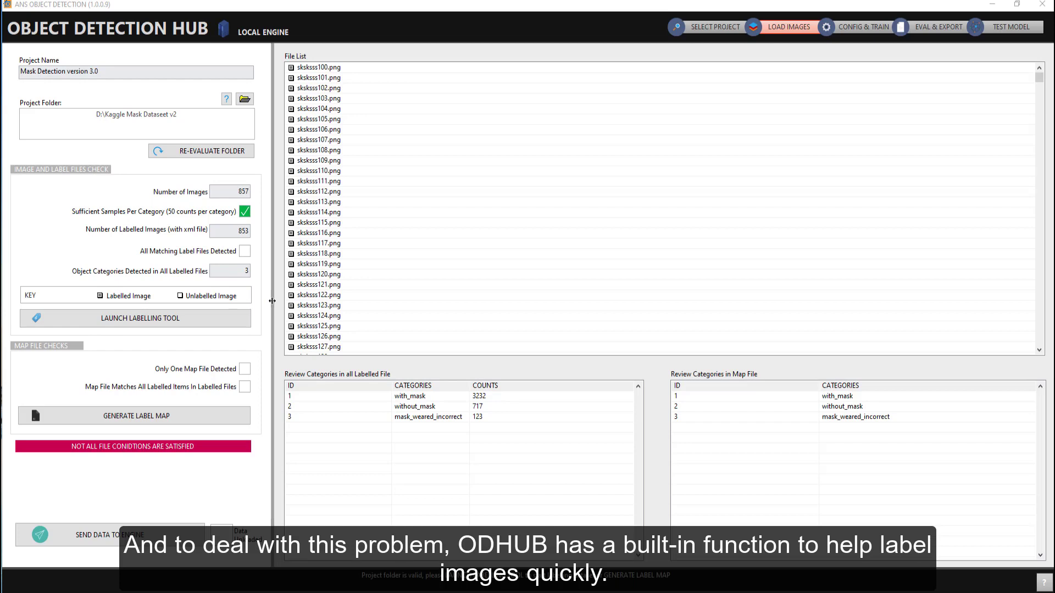
Step: Open the labelling tool and try its zoom, image panning and Scale To Fit options
click(257, 309)
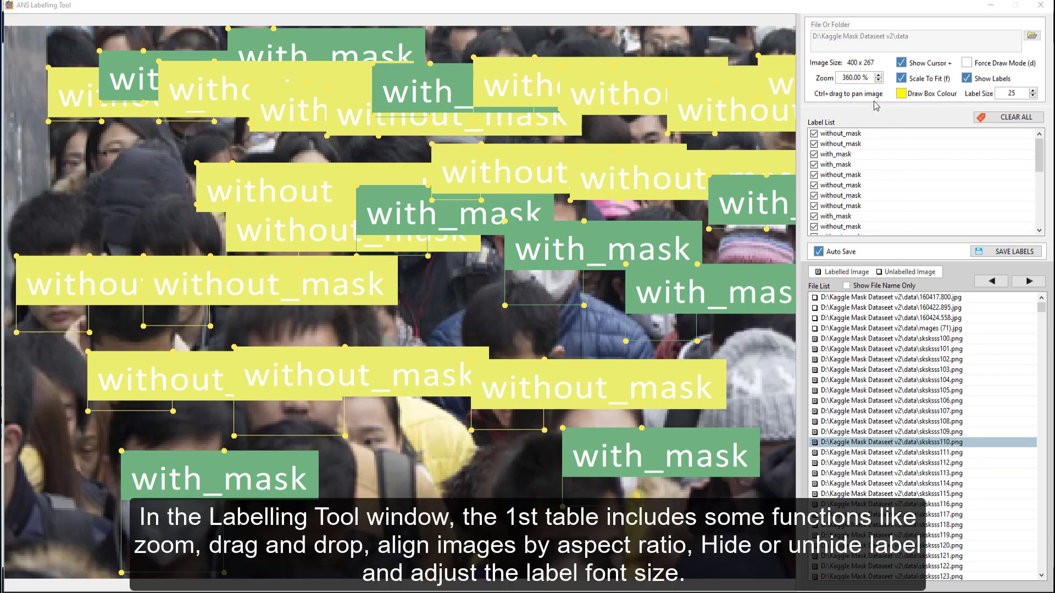
click(879, 80)
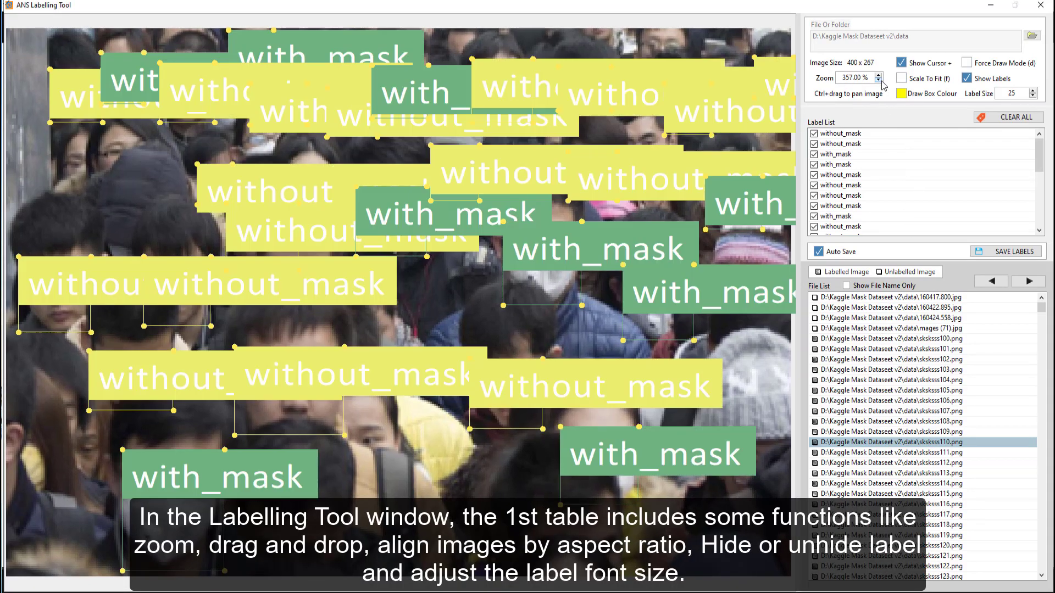
click(879, 80)
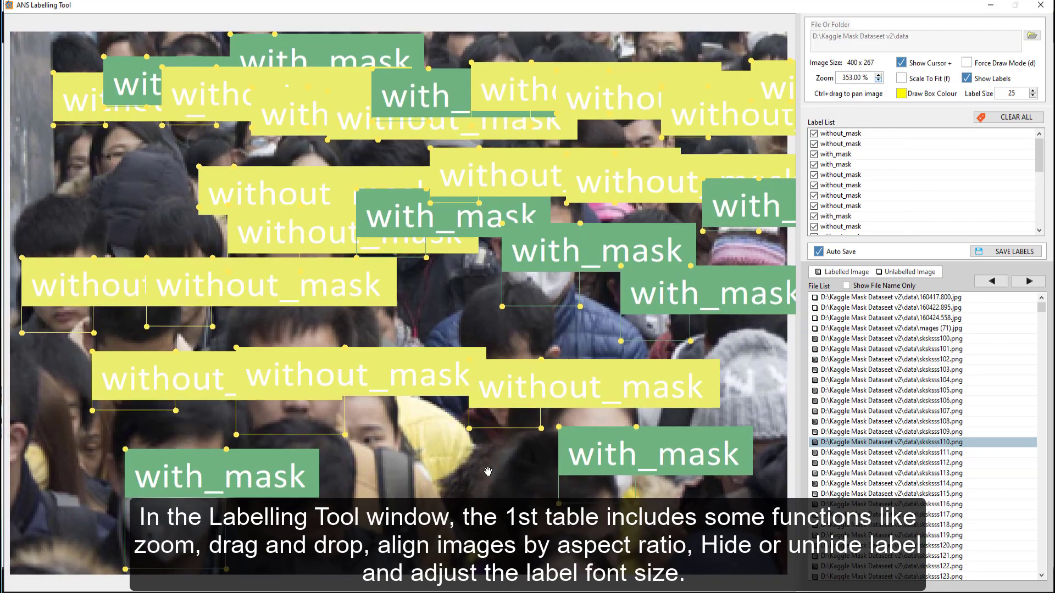
drag(487, 471, 478, 465)
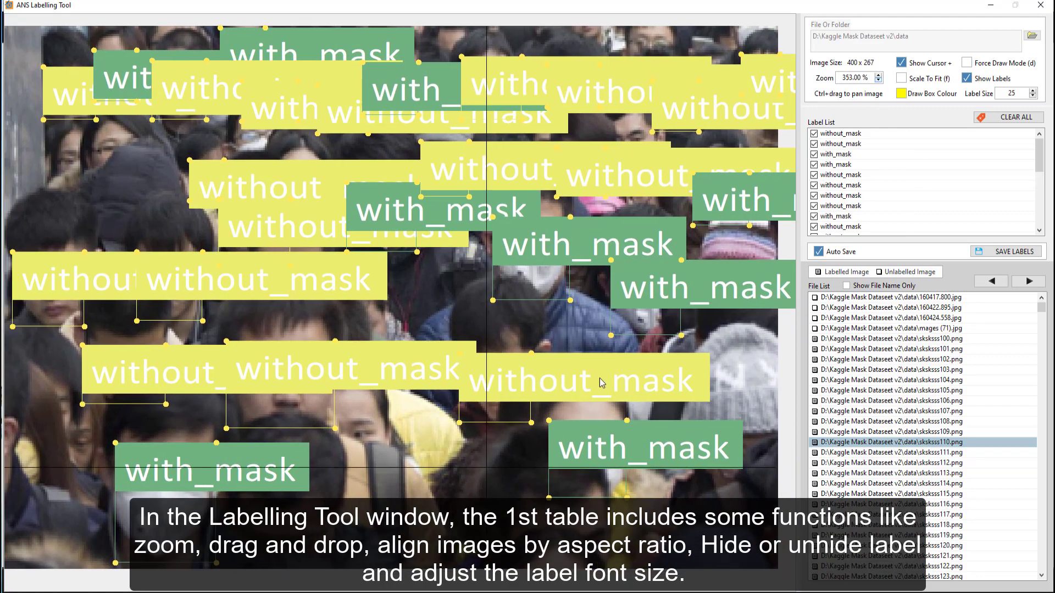
click(901, 78)
Step: Toggle the box labels off and on and set the label size to 18
click(980, 80)
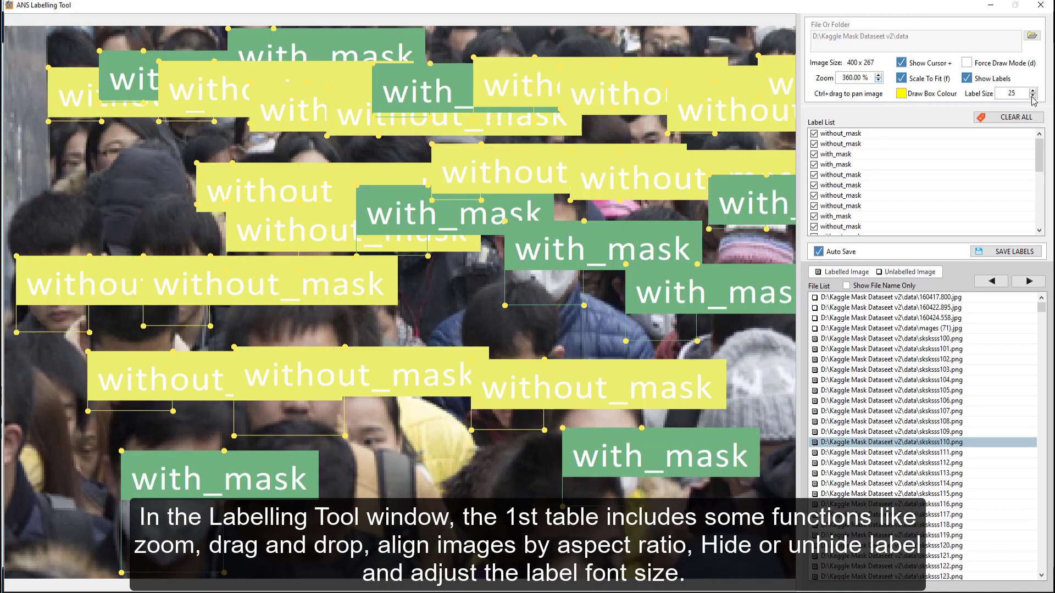
click(1032, 96)
click(1033, 96)
click(1033, 96)
click(1033, 96)
click(1033, 96)
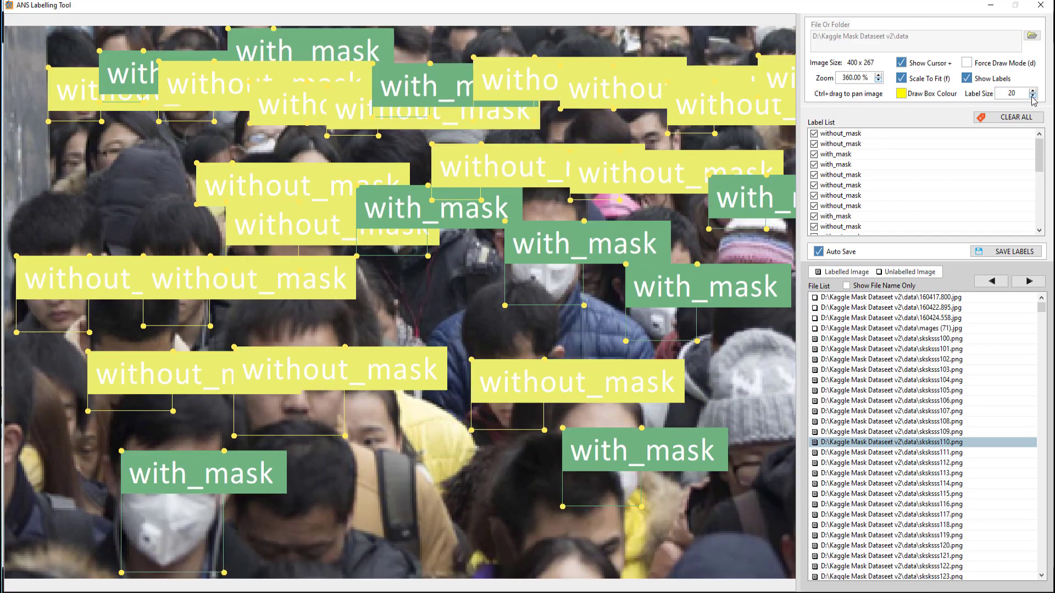
click(1033, 96)
click(1032, 96)
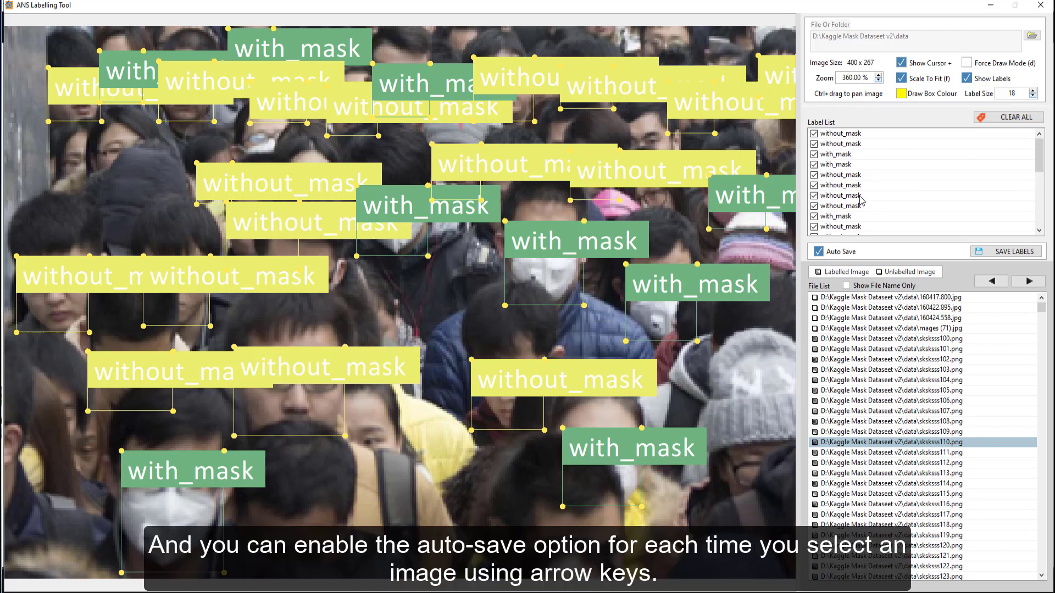
Step: Browse the label list and step to the previous labelled image
scroll(862, 200, down, 1)
scroll(861, 200, down, 1)
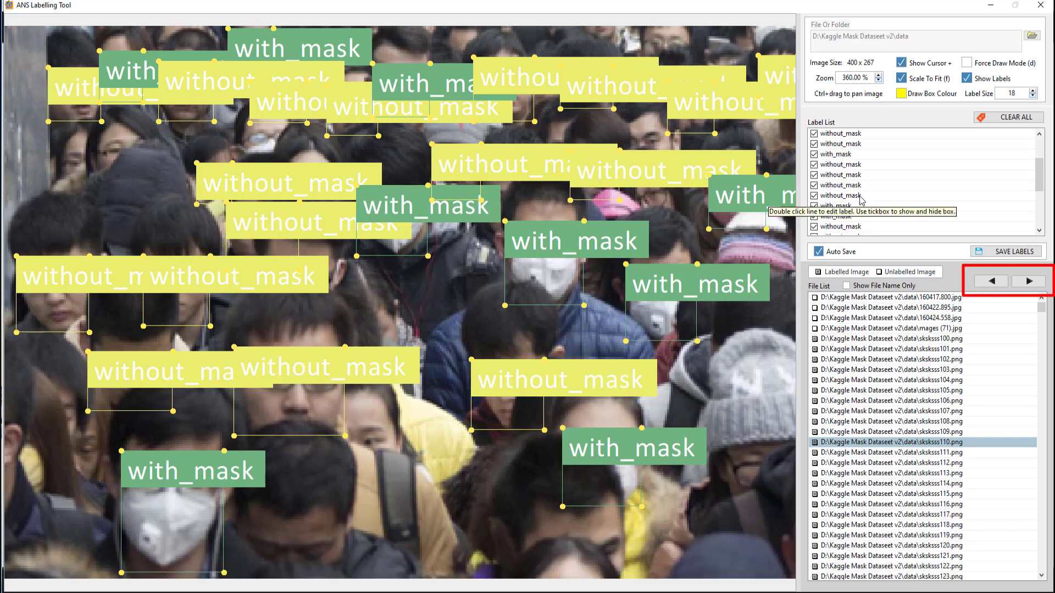
scroll(861, 201, up, 1)
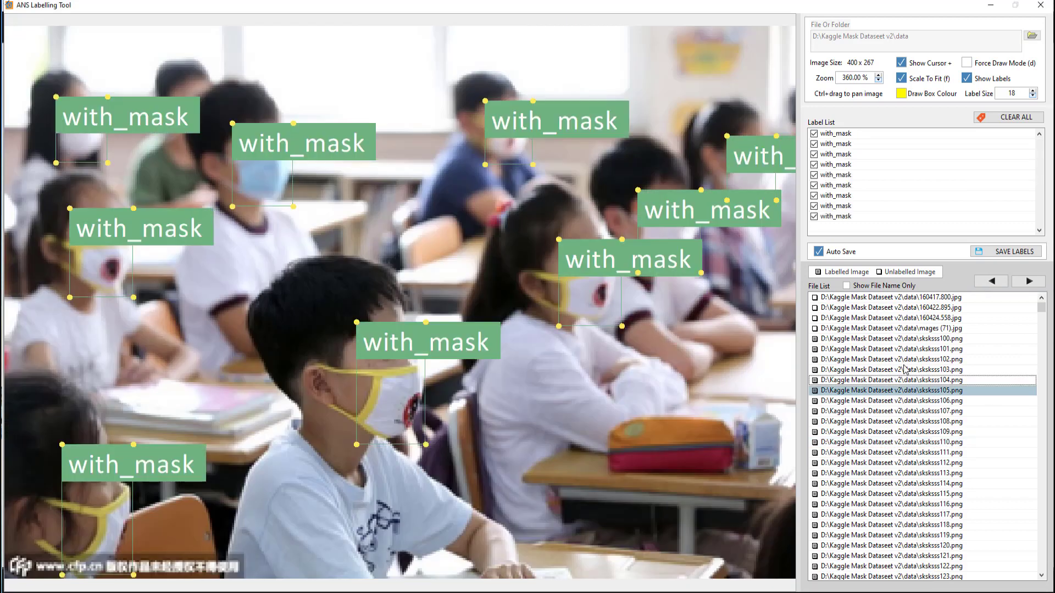
click(992, 280)
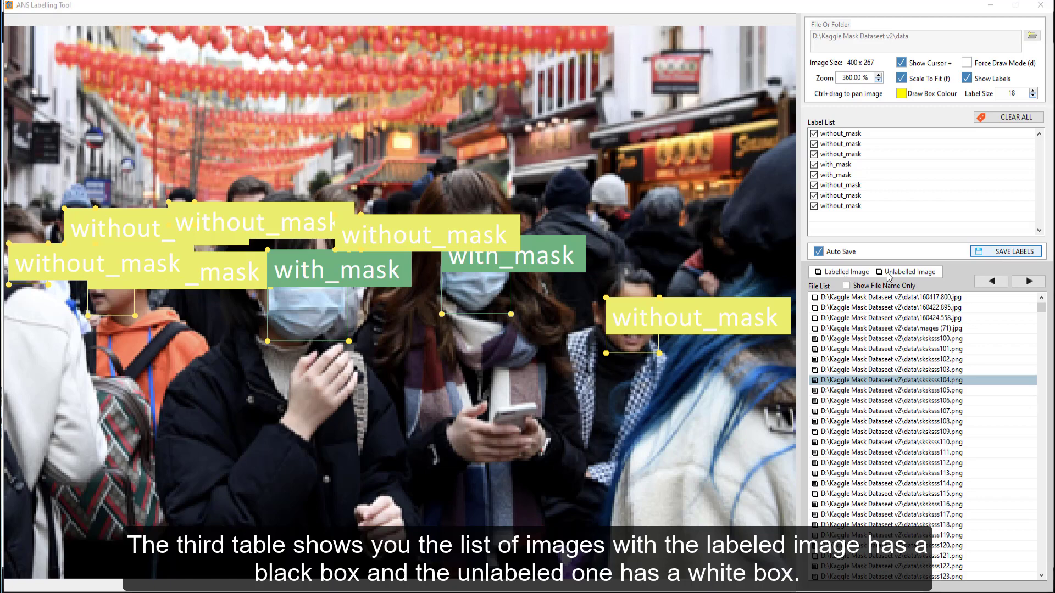
Step: Show file names only and open the unlabelled image 160417.800.jpg
click(848, 285)
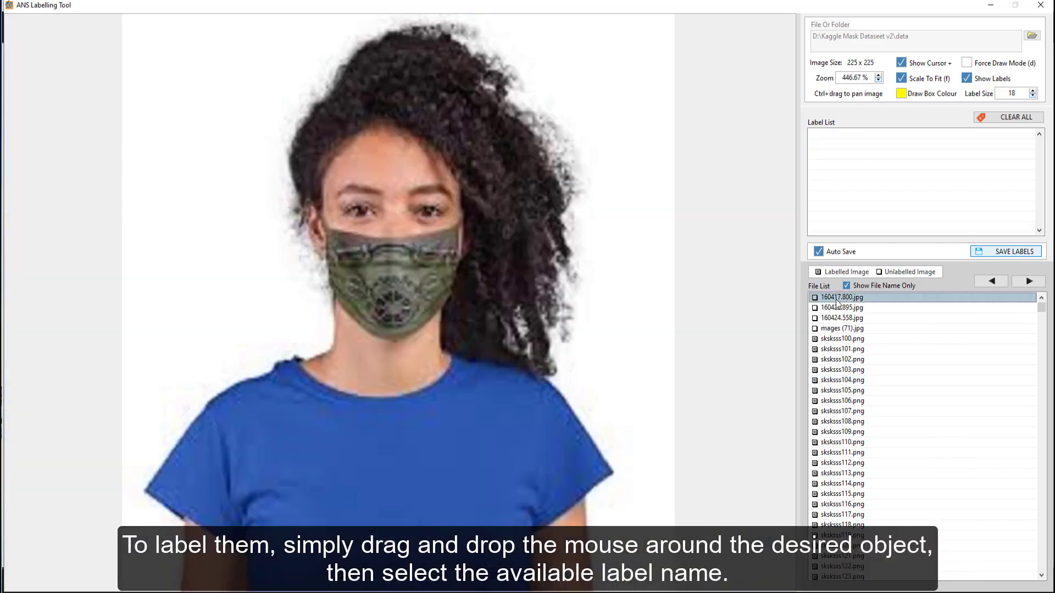
click(841, 297)
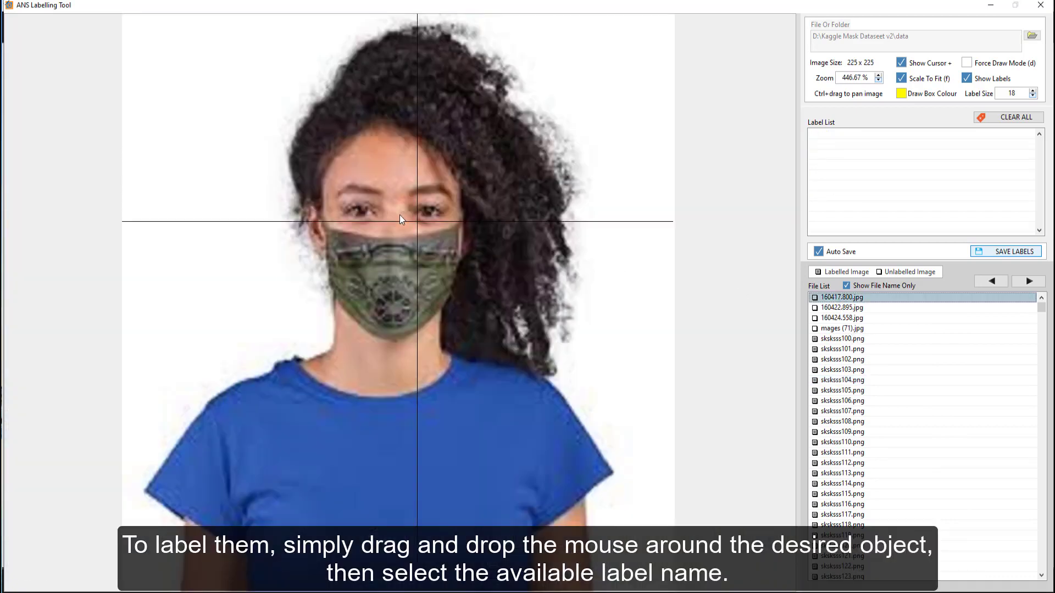
Step: Draw a box around the woman's mask and label it with_mask
drag(325, 218, 470, 334)
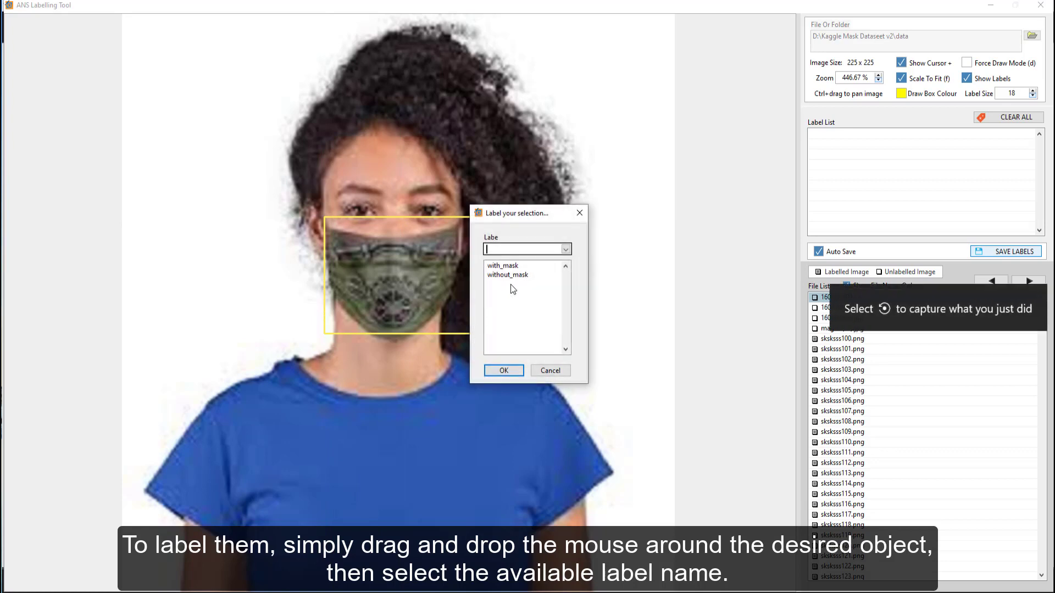
click(511, 266)
click(504, 370)
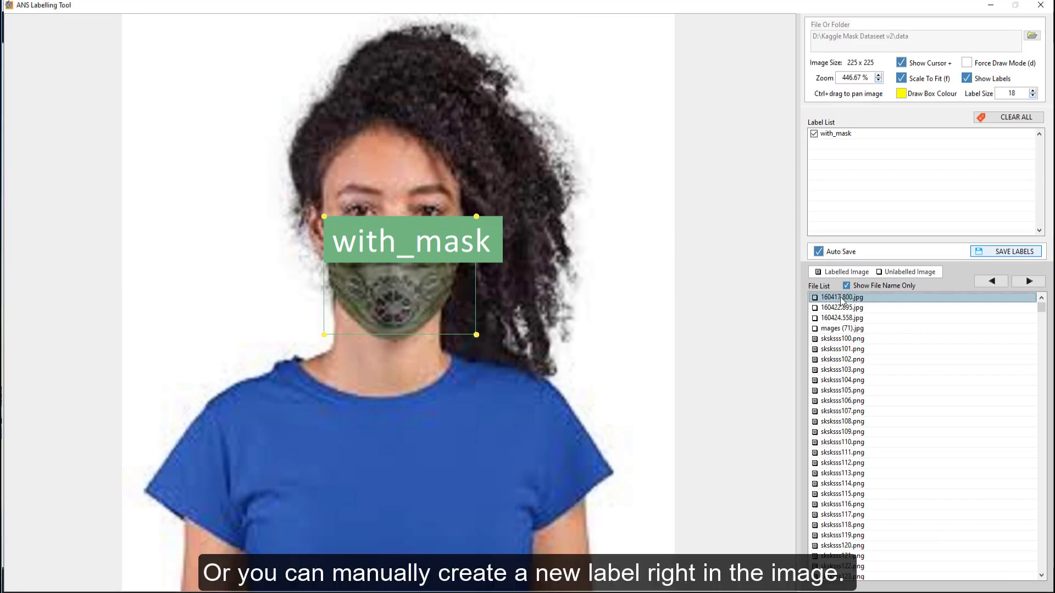
Step: Open 160422.895.jpg, draw a box above the woman's face labelled with a new class mask, and delete that box
click(841, 307)
drag(432, 159, 593, 224)
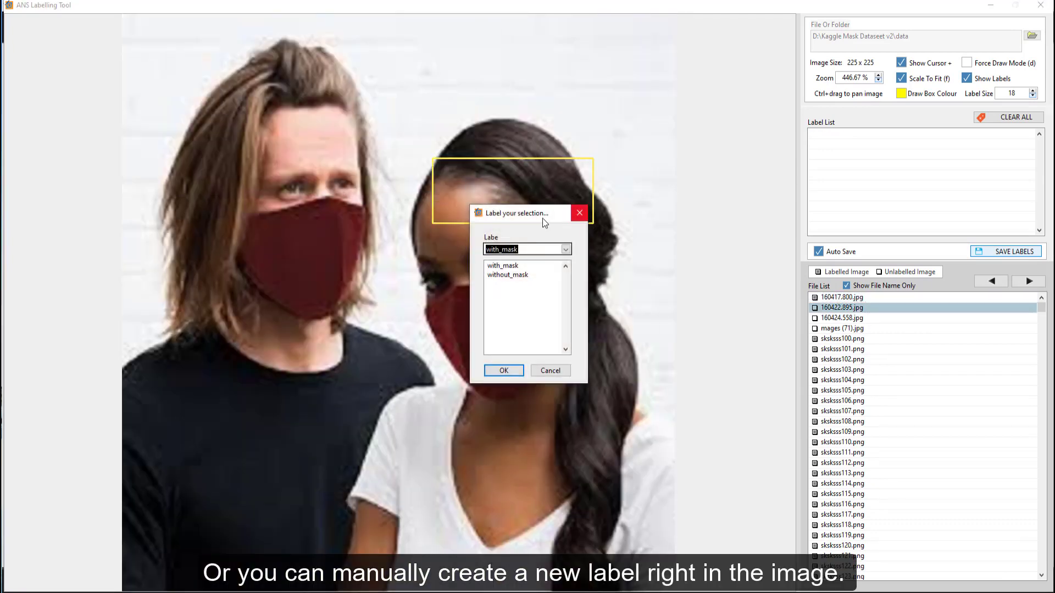
text(mask)
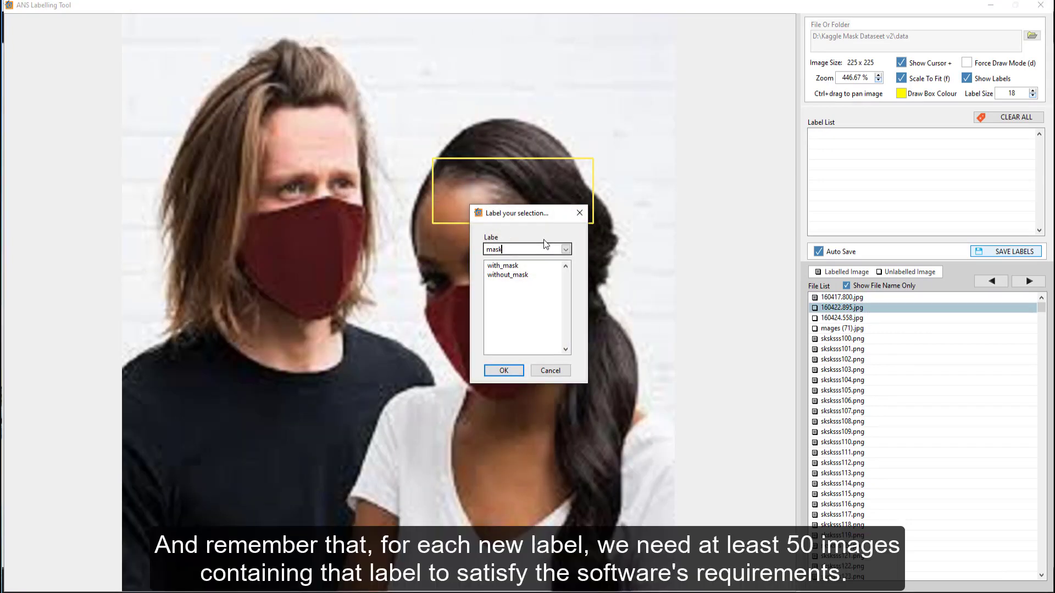
key(Return)
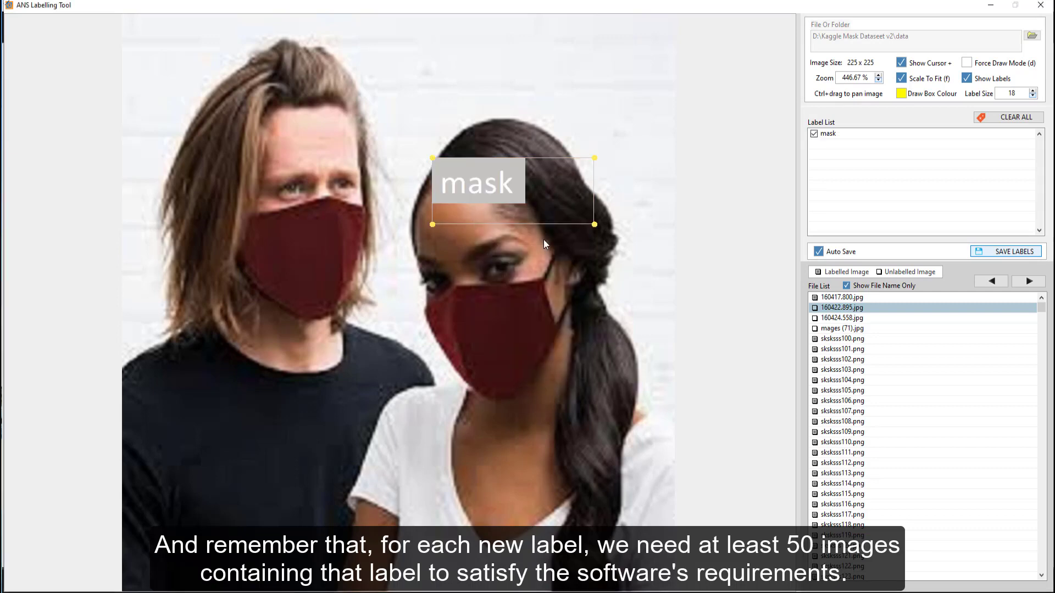
click(533, 208)
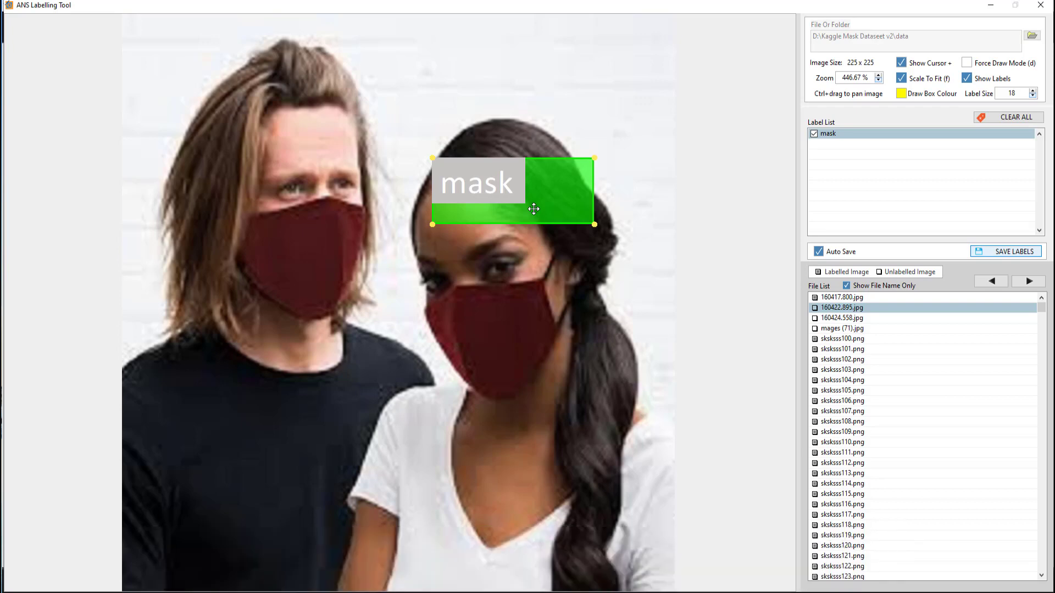
key(Delete)
Step: Draw boxes around the woman's and the man's masks and label each one with_mask
drag(409, 284, 605, 390)
click(519, 267)
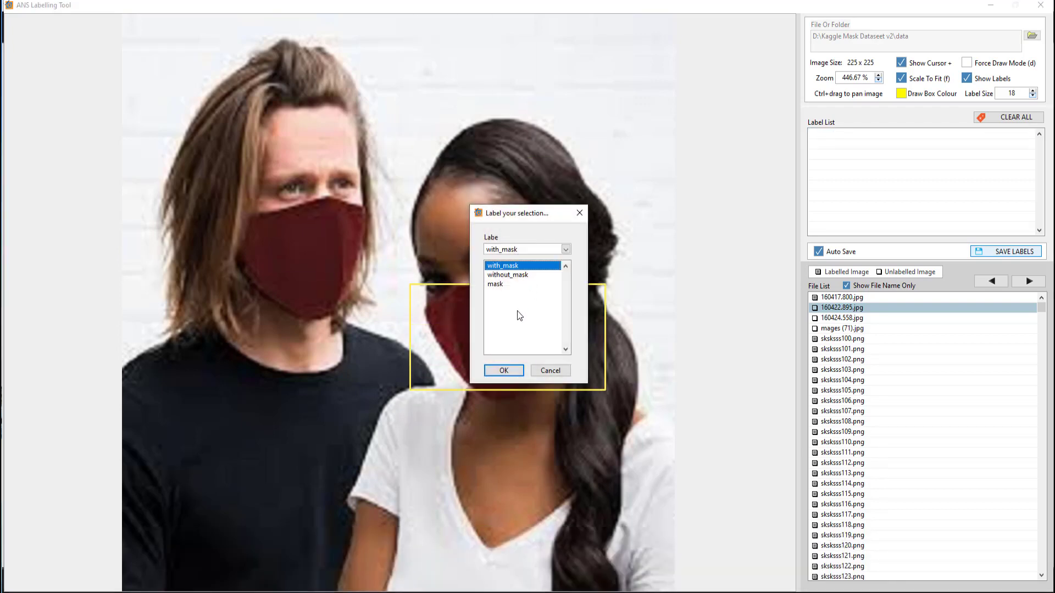
click(504, 371)
drag(219, 193, 409, 321)
click(519, 268)
click(503, 370)
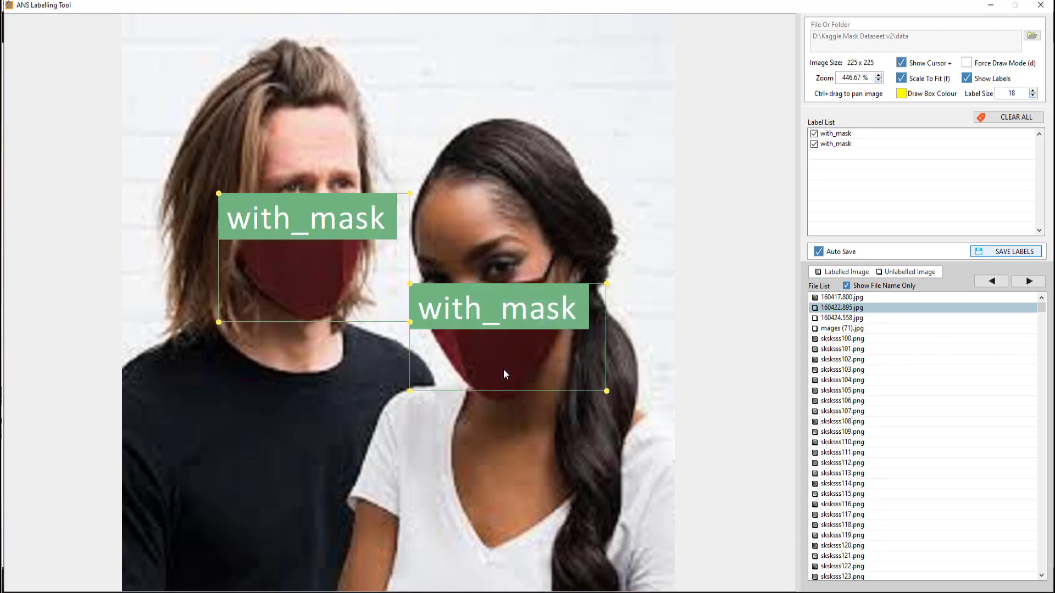
Step: Go to the next image and box the man's white mask, labelling it with_mask
key(Right)
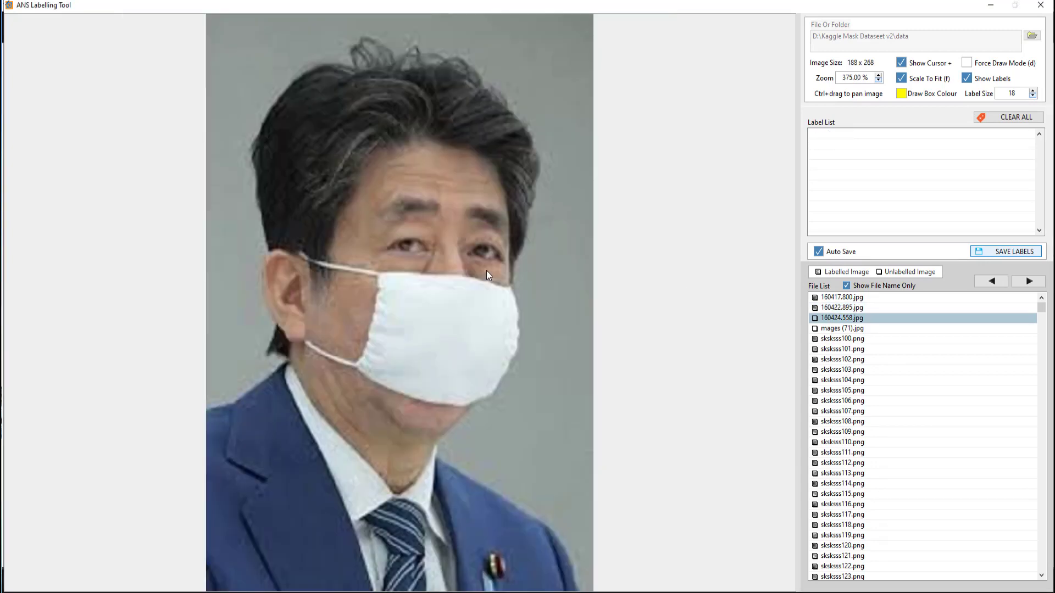
drag(339, 258, 537, 434)
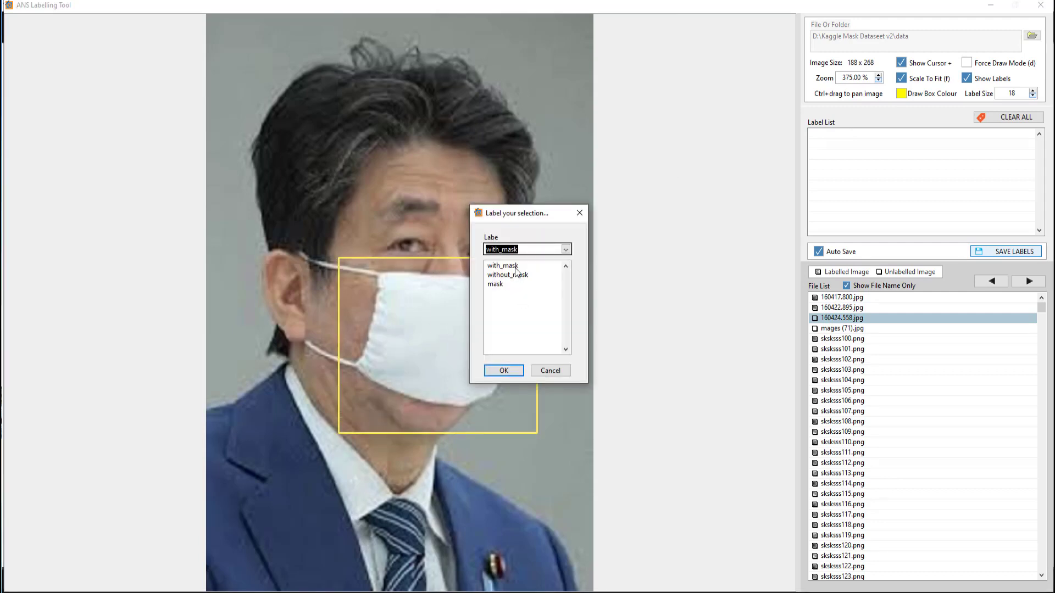
click(515, 267)
click(503, 370)
Step: Go to the next image and box the woman's floral mask as with_mask
key(Right)
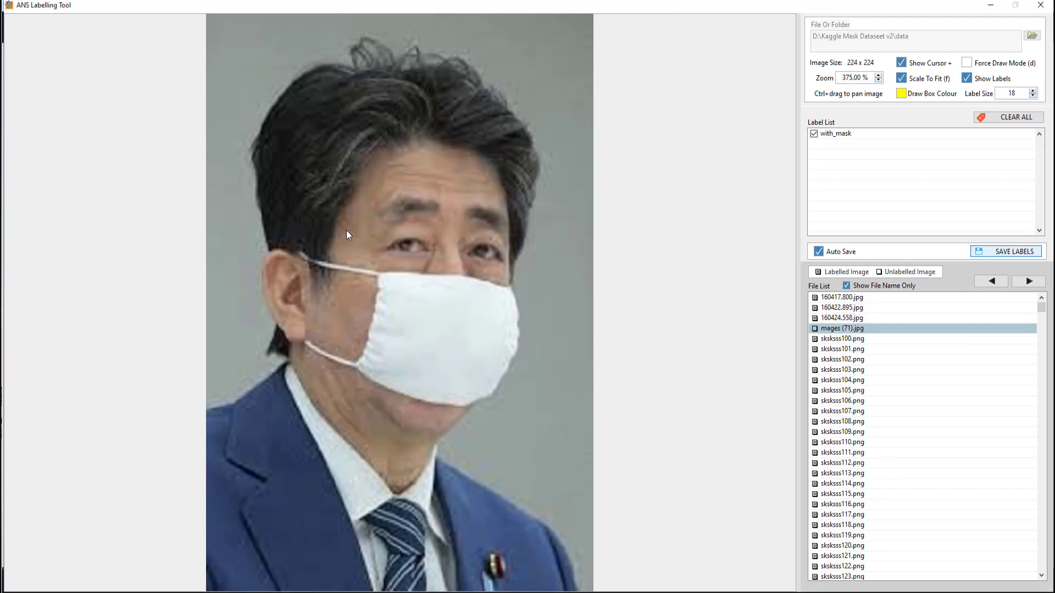
drag(259, 182, 474, 344)
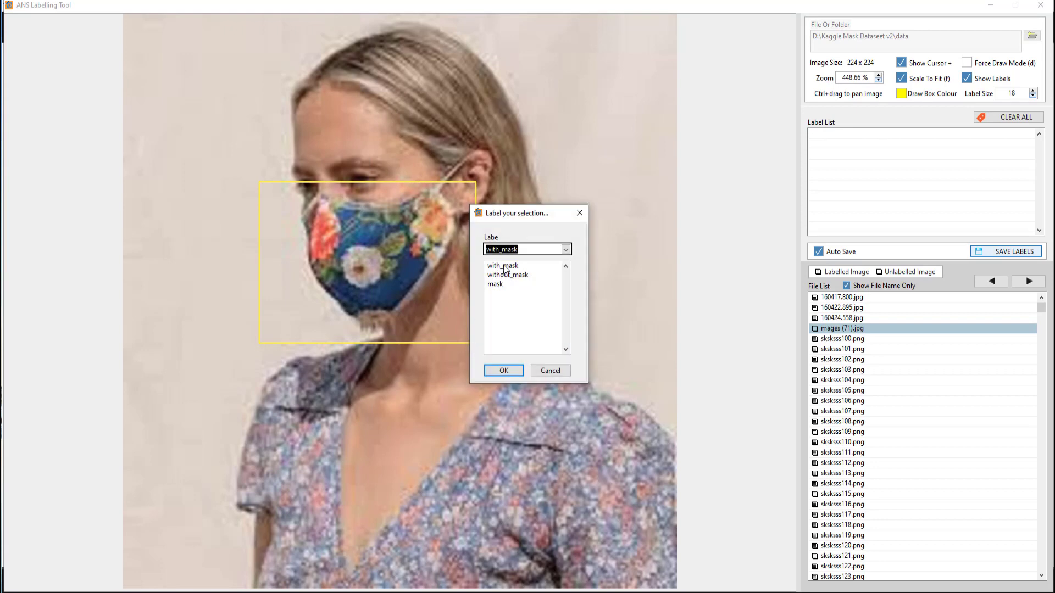
click(500, 371)
Step: Step through the following already labelled images, then close the labelling tool
key(Right)
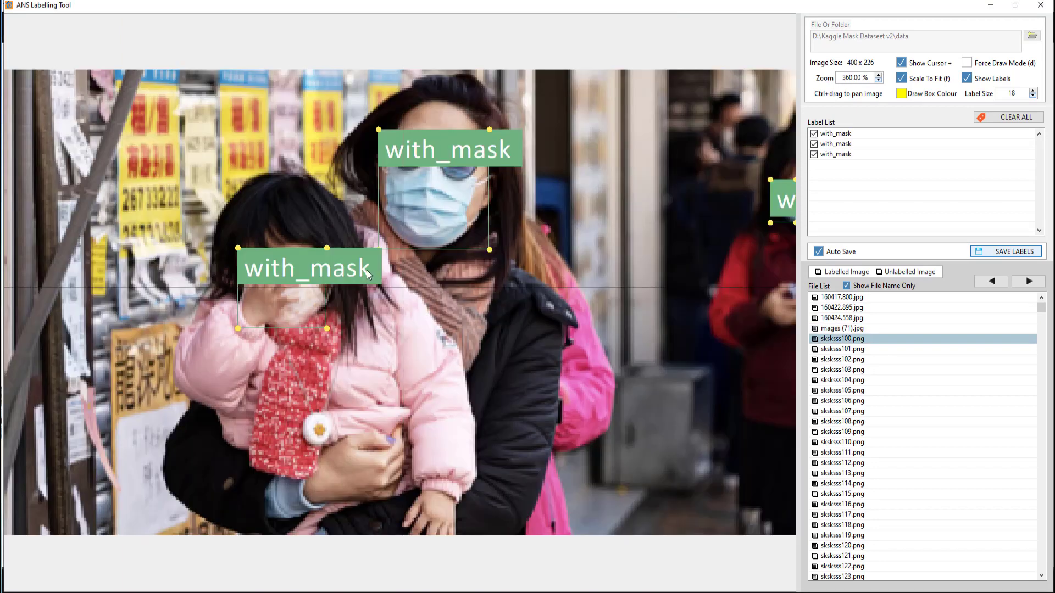
key(Right)
key(Right)
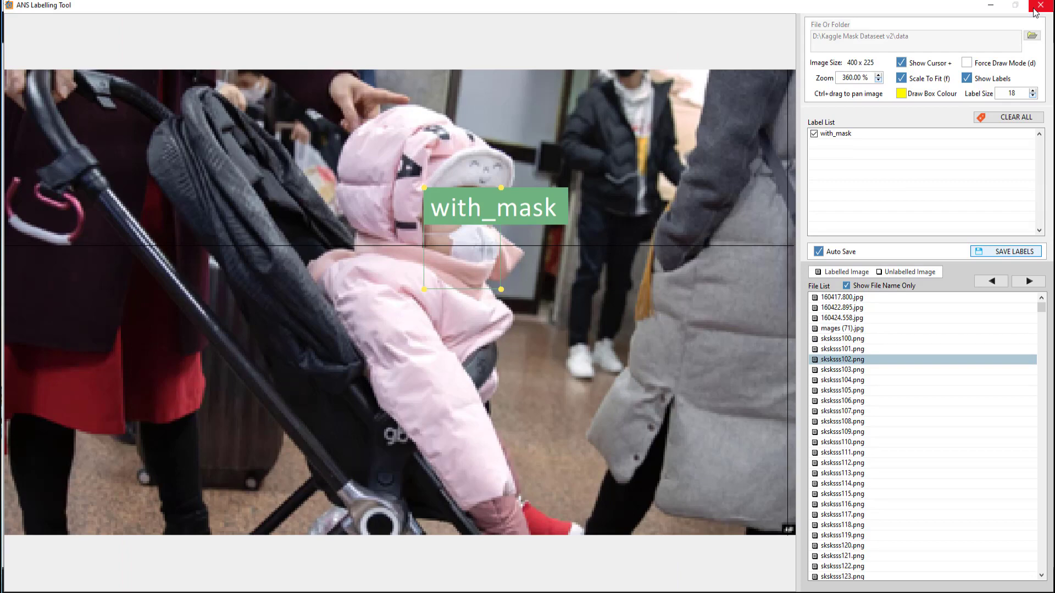
key(Right)
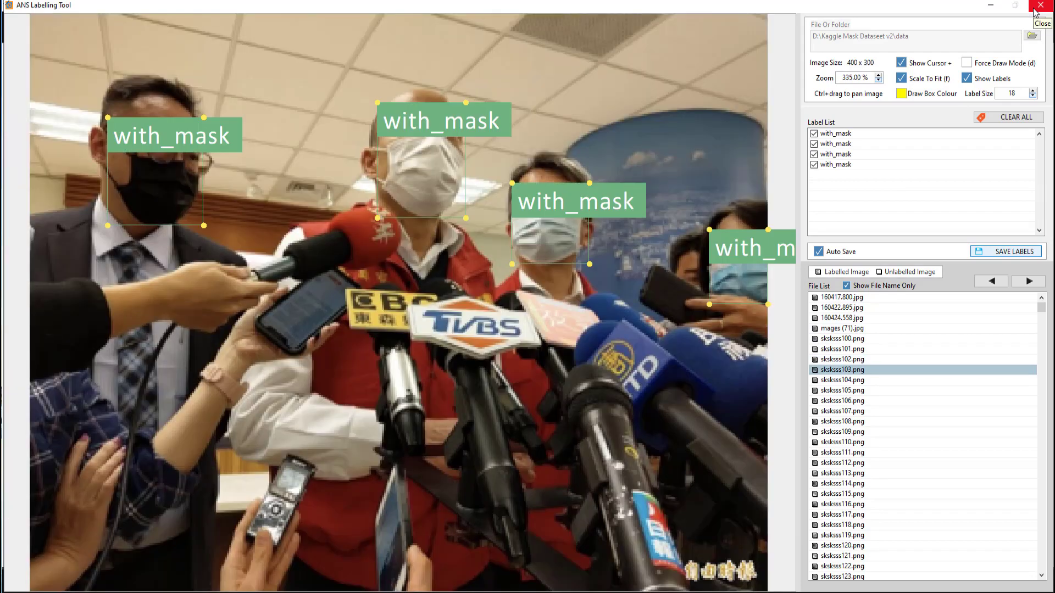
key(Right)
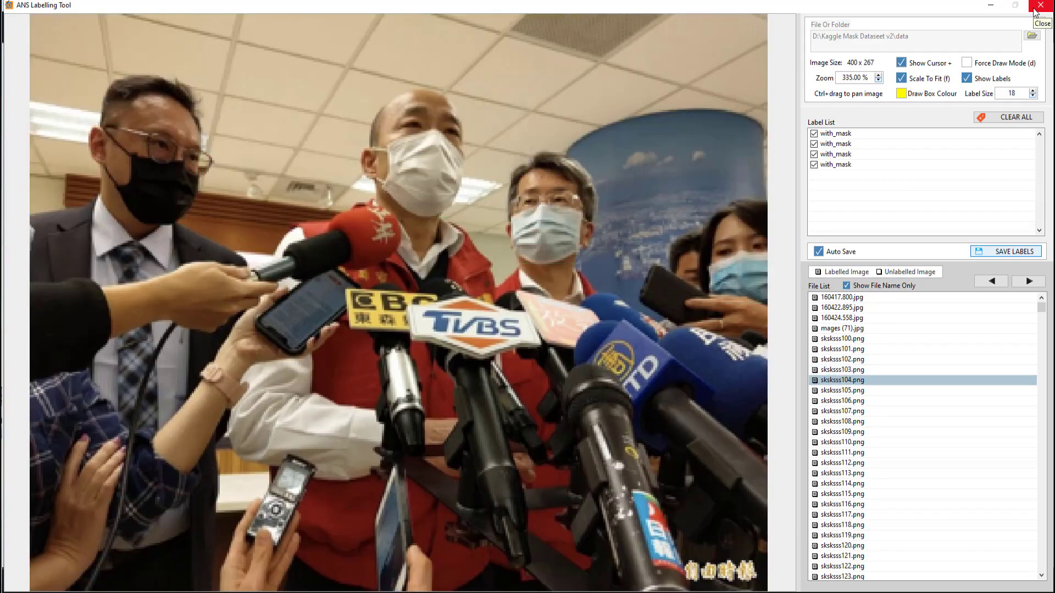
key(Right)
key(Right)
key(Right)
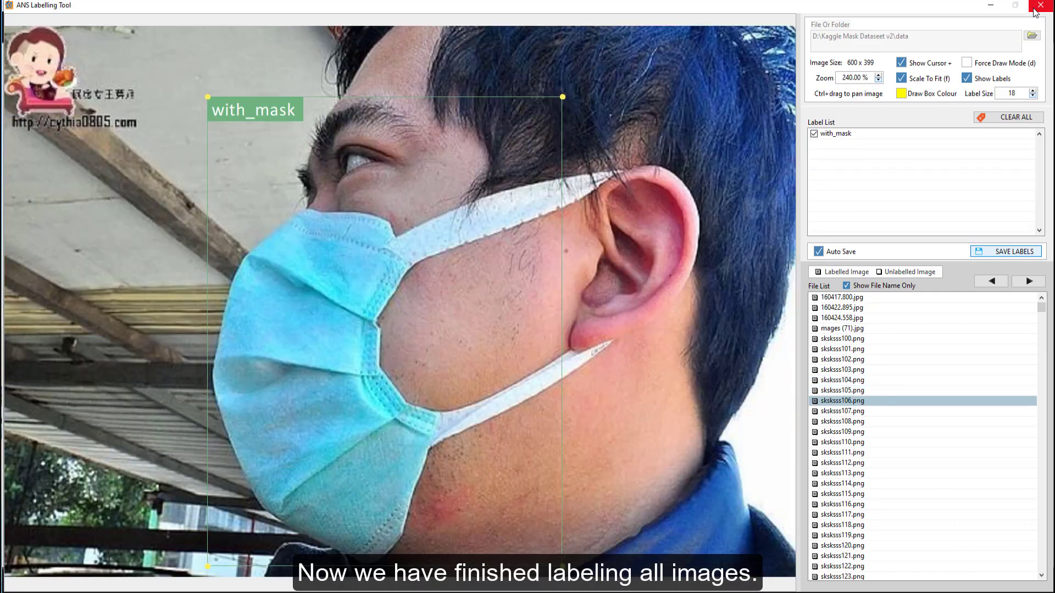
key(Right)
key(Right)
key(Right)
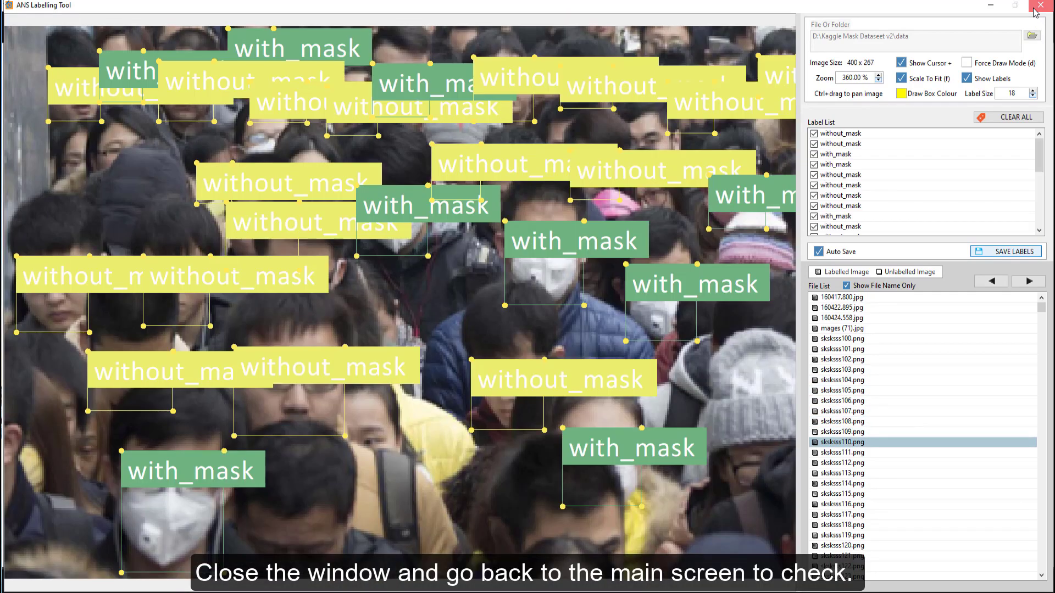
click(1036, 12)
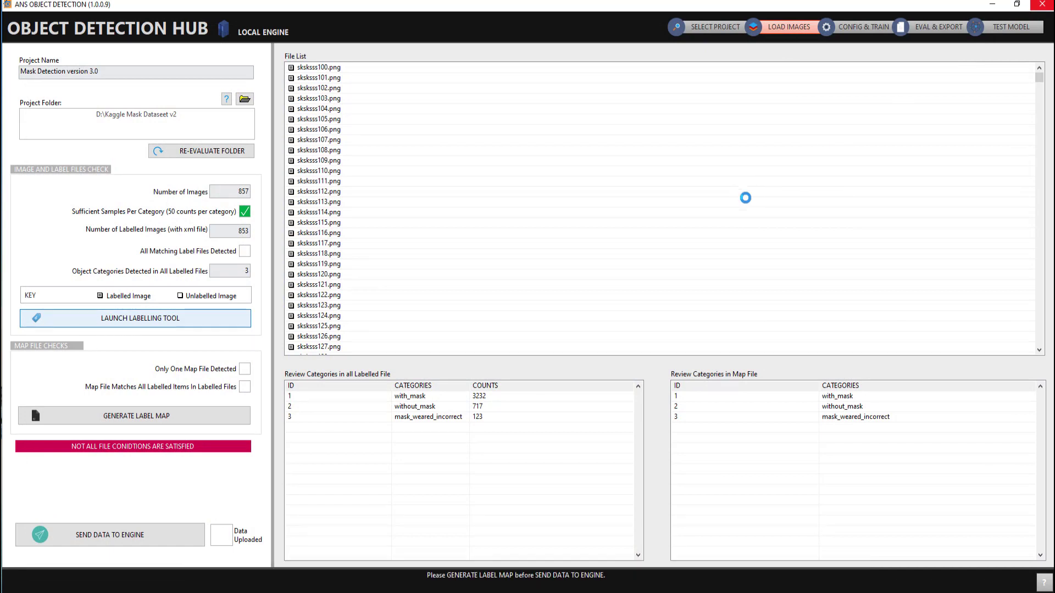
Step: Review the categories in all labelled files and generate the label map
click(325, 401)
click(334, 408)
click(343, 417)
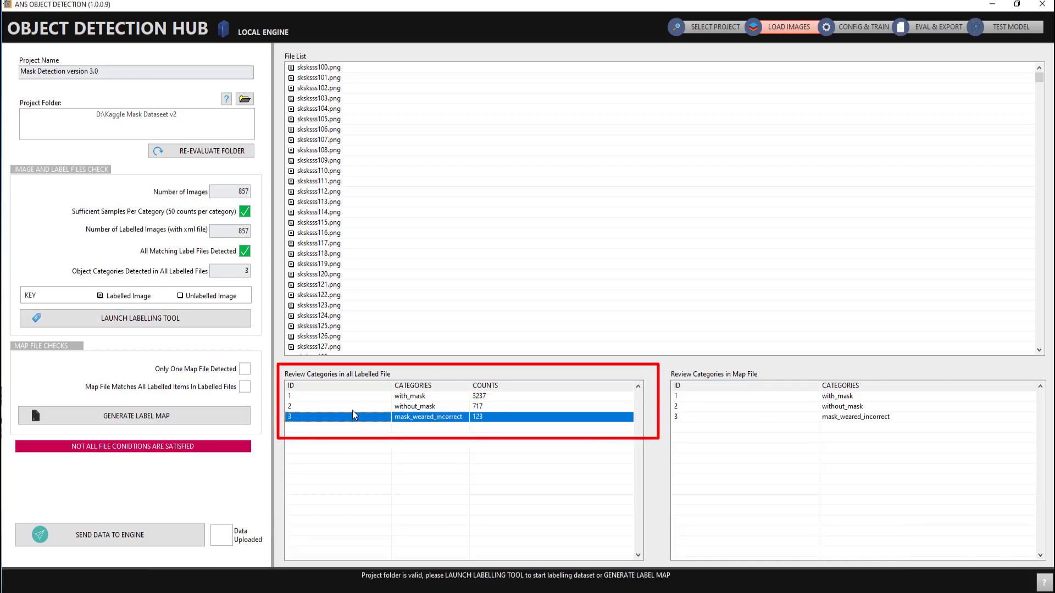
click(370, 392)
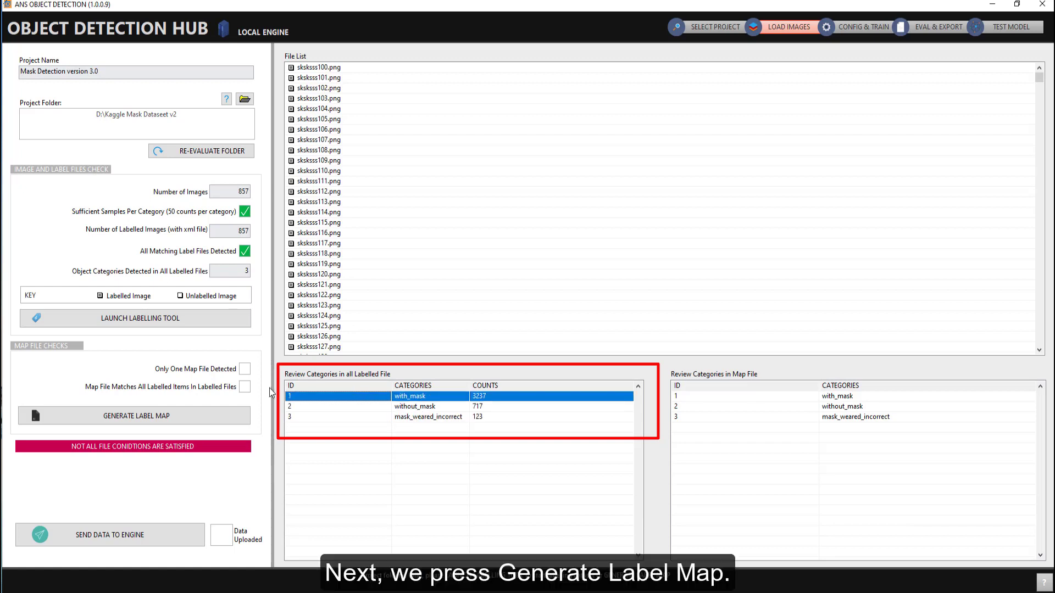
click(179, 420)
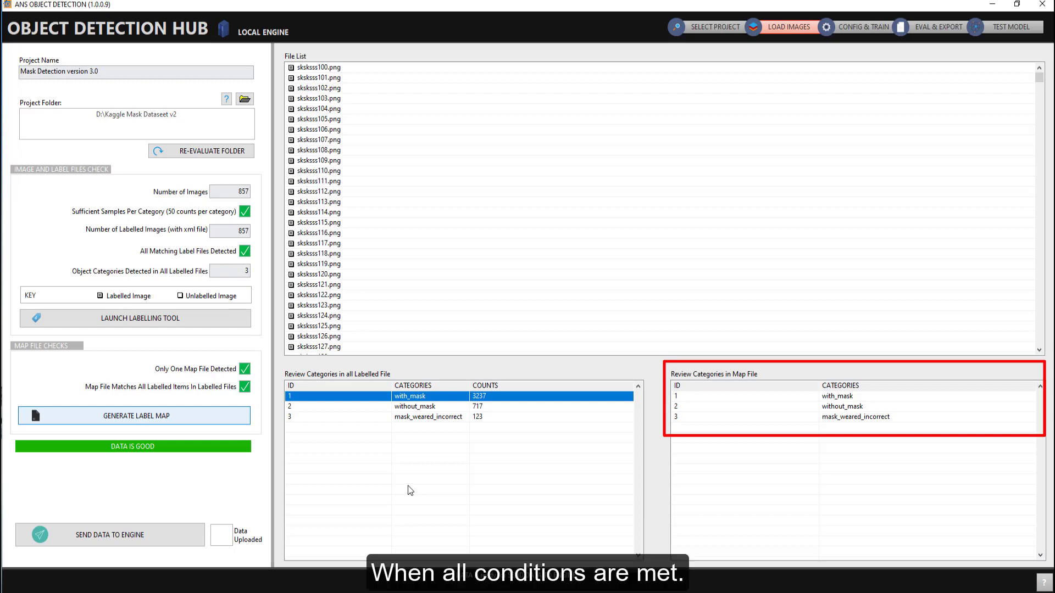
Step: Send the data to the engine
click(436, 408)
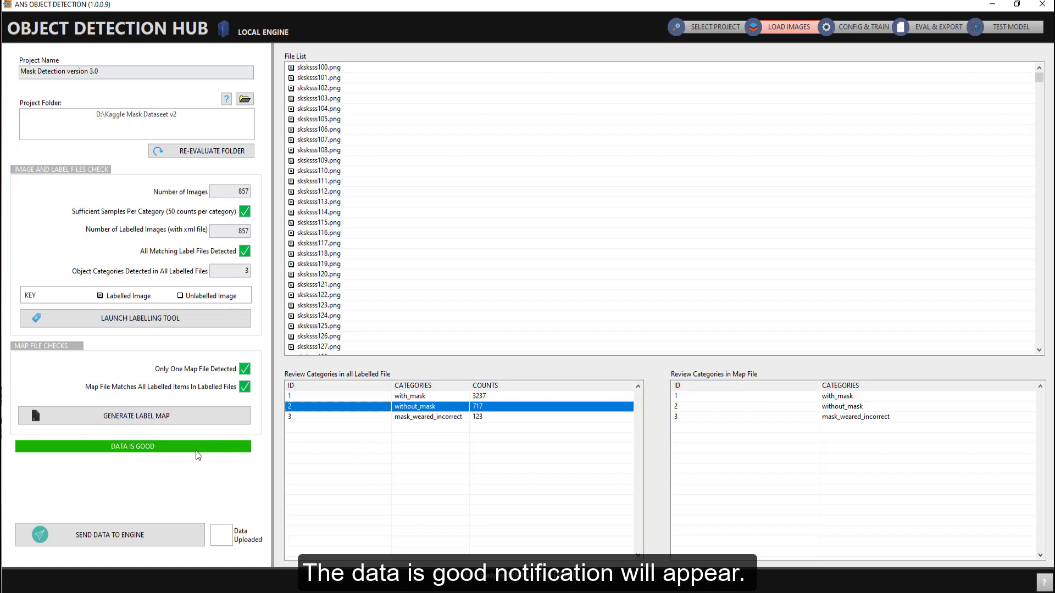
click(169, 531)
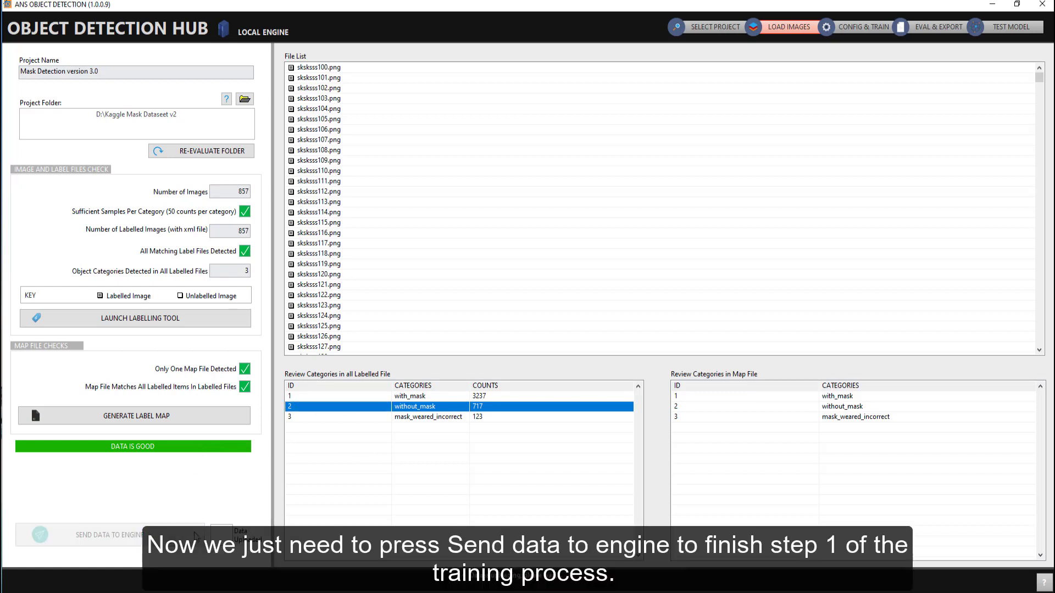